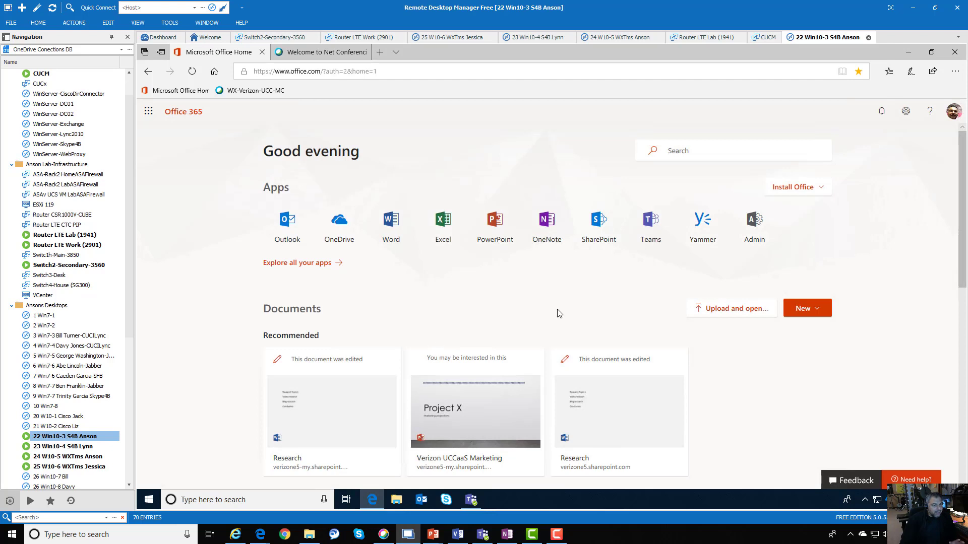
Open the Microsoft 365 admin center and go to the Services & add-ins settings.
left_click(759, 230)
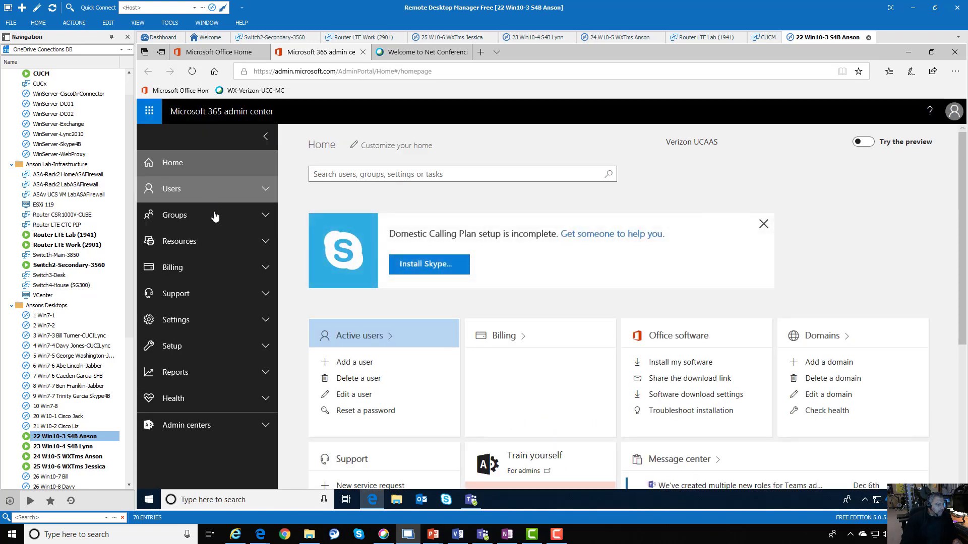
scroll(257, 328, "down", 3)
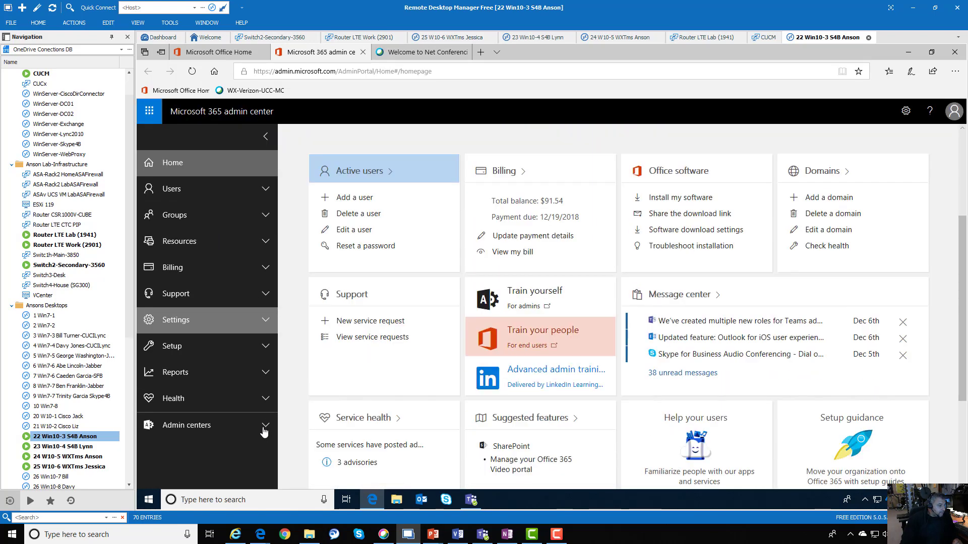
left_click(267, 426)
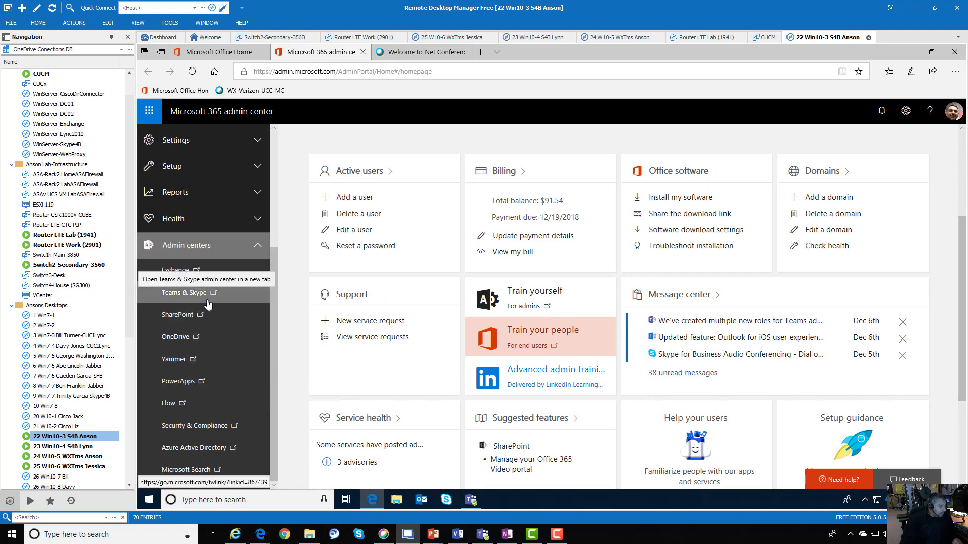
scroll(209, 301, "up", 4)
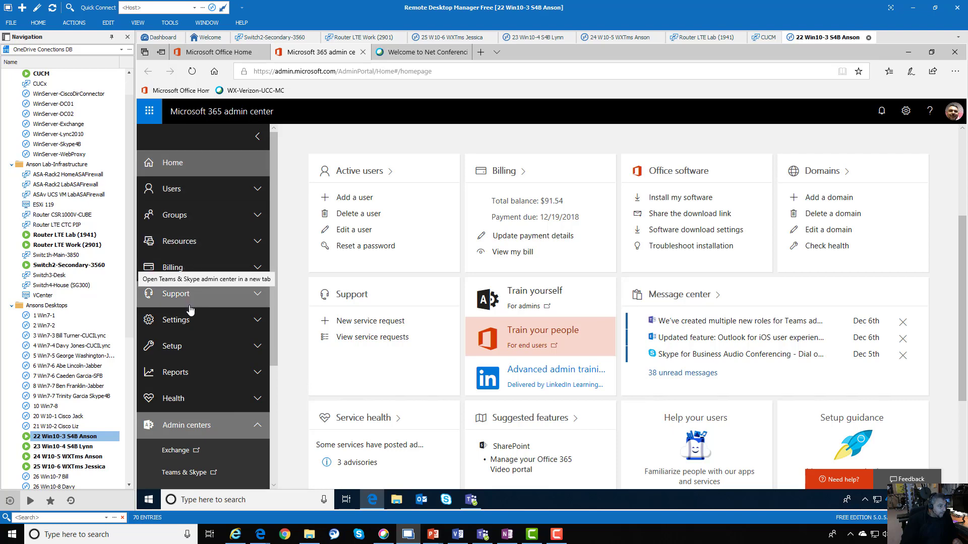
left_click(209, 320)
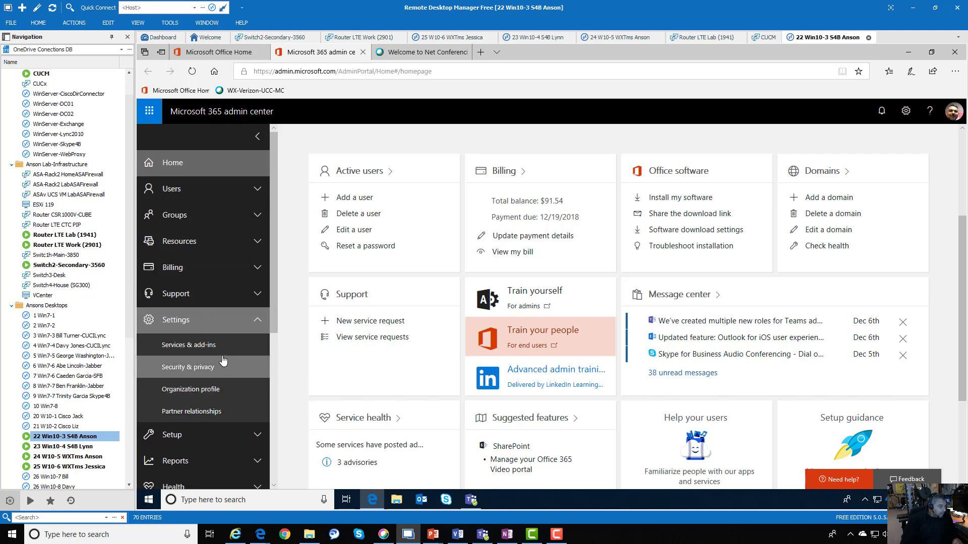
left_click(204, 345)
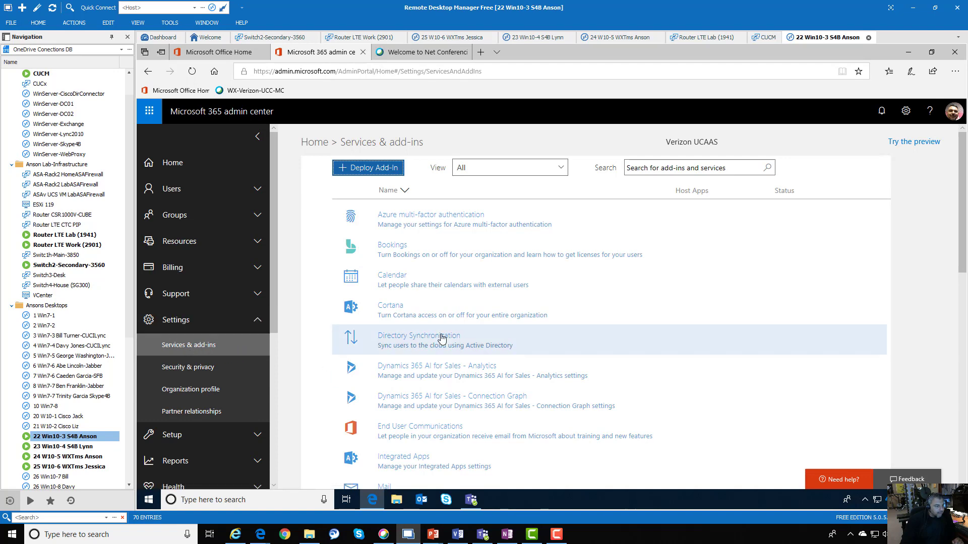
Open the Microsoft Teams settings from the list of services and add-ins.
scroll(443, 339, "down", 2)
scroll(445, 342, "down", 4)
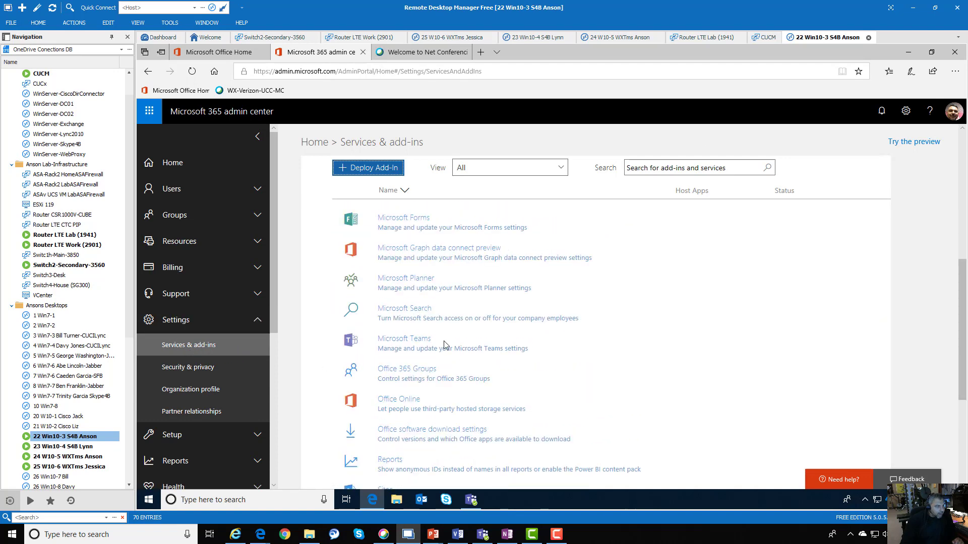
scroll(444, 341, "up", 2)
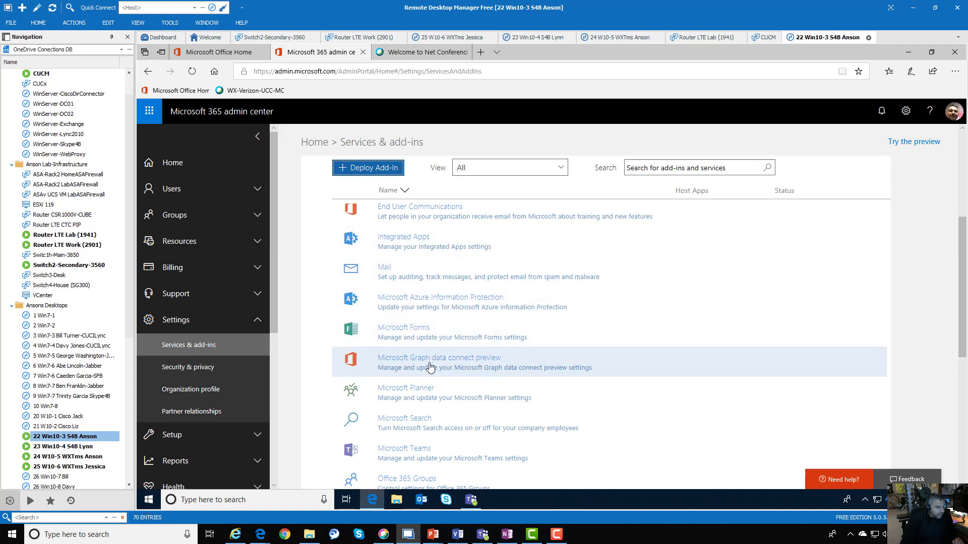
left_click(439, 448)
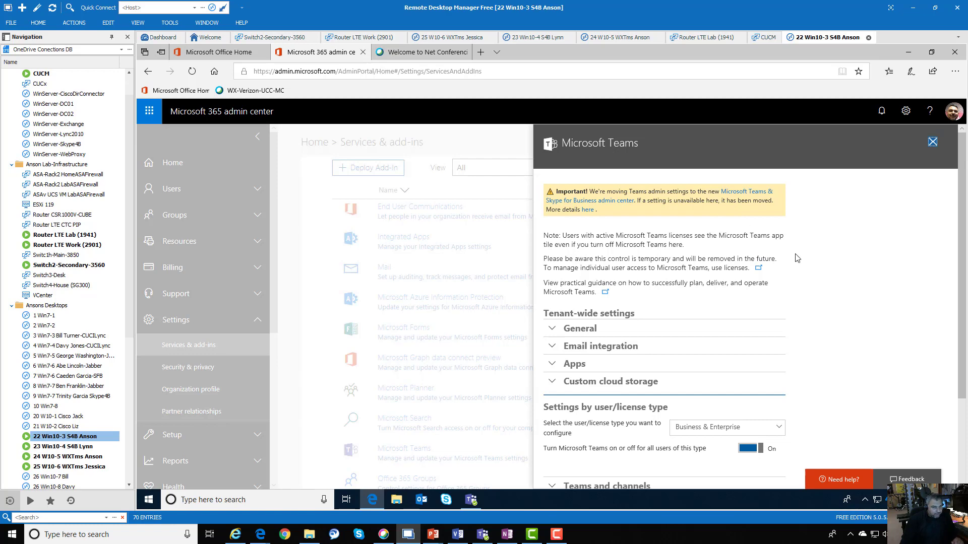
scroll(861, 296, "down", 3)
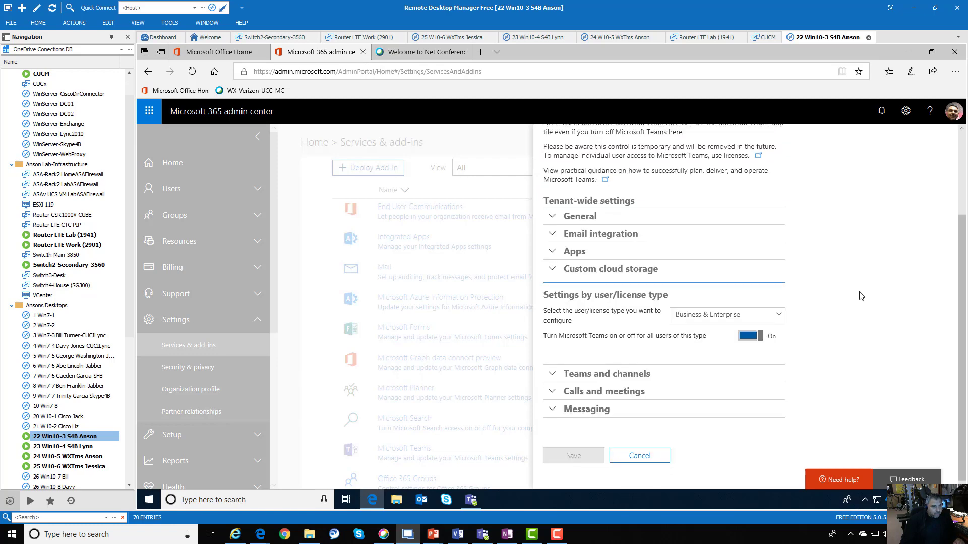
Expand the tenant-wide Apps settings and review the default apps and external apps lists.
left_click(553, 256)
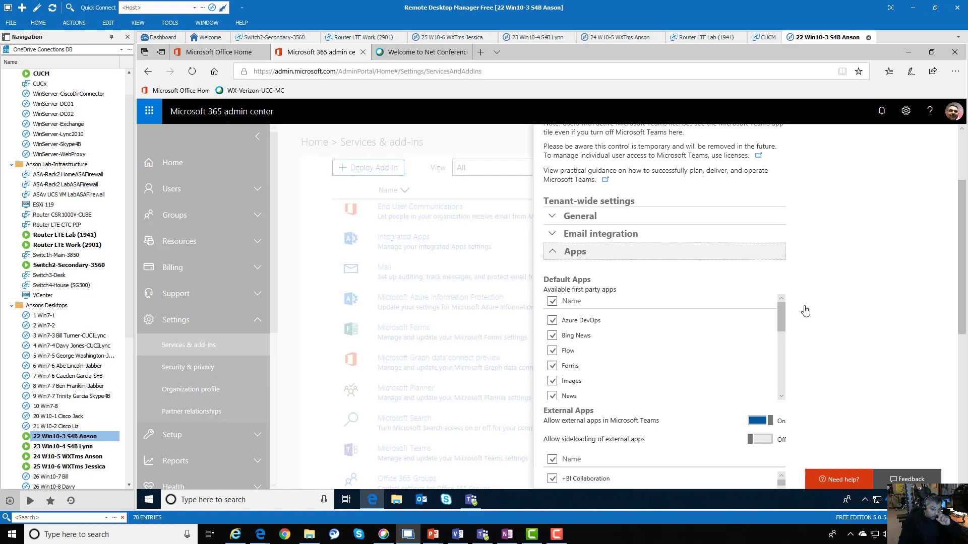
scroll(821, 307, "down", 3)
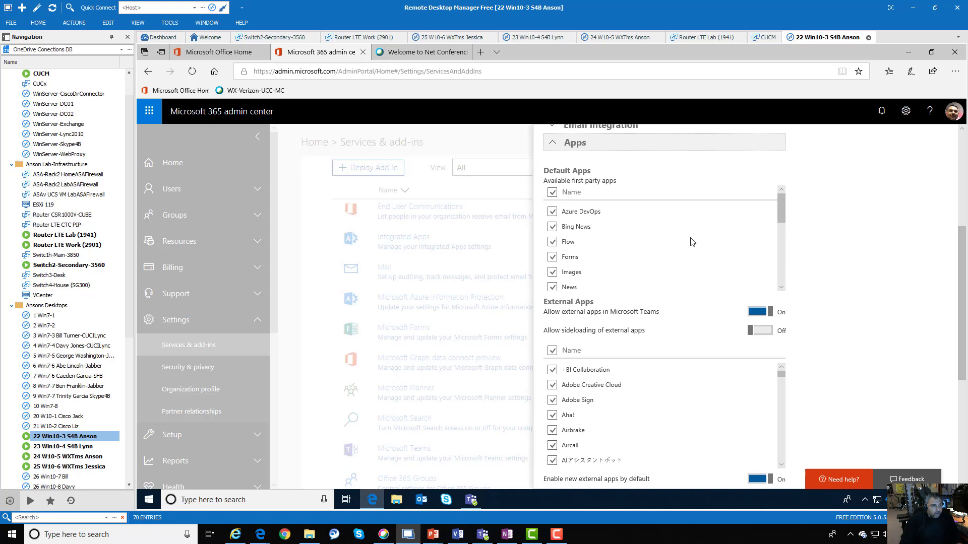
scroll(596, 233, "up", 1)
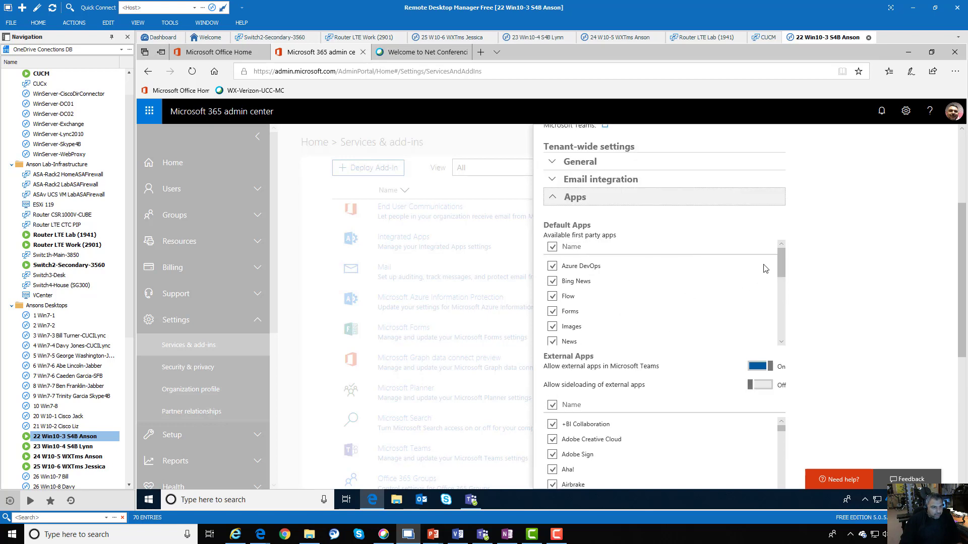
mouse_move(781, 258)
left_mouse_down()
mouse_move(786, 319)
mouse_move(783, 254)
left_mouse_up()
scroll(860, 297, "down", 1)
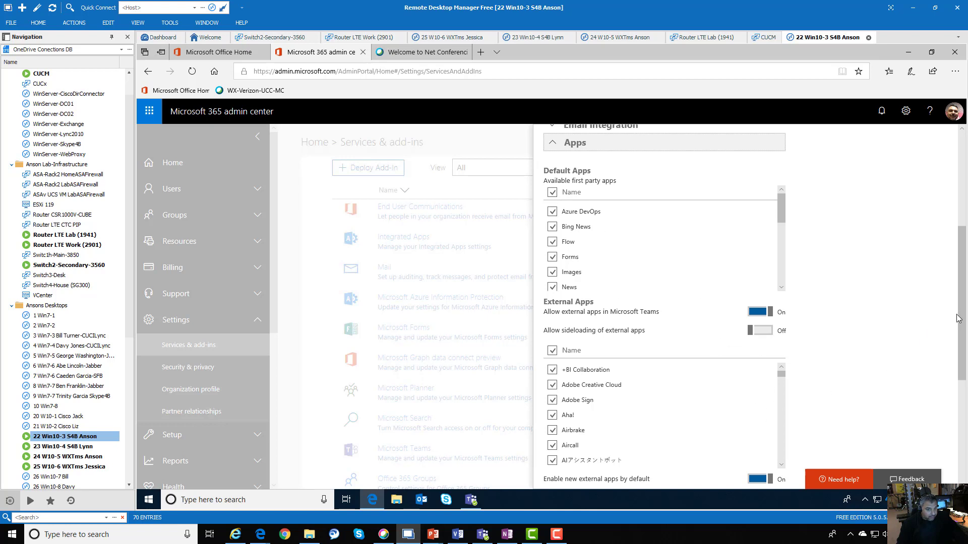
scroll(964, 311, "down", 2)
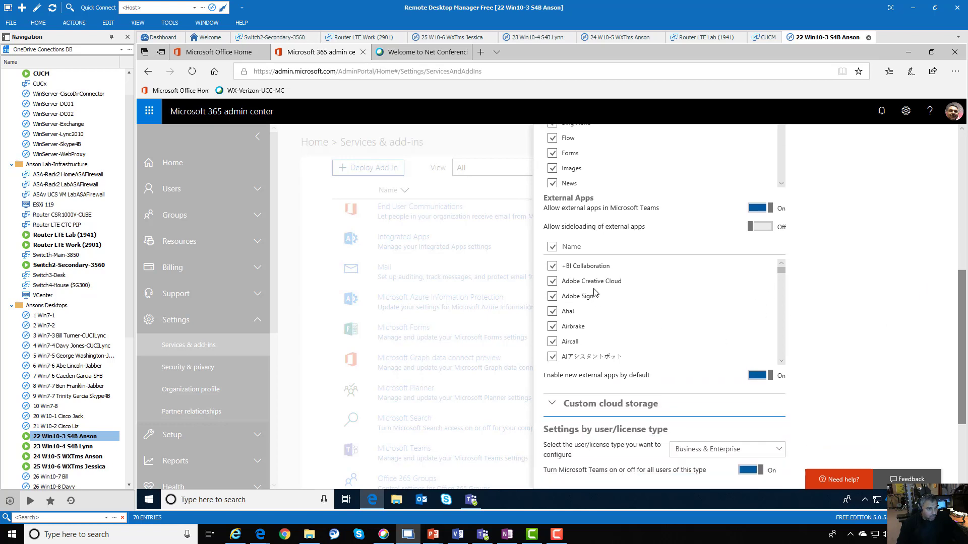
mouse_move(781, 270)
left_mouse_down()
mouse_move(787, 306)
mouse_move(784, 283)
left_mouse_up()
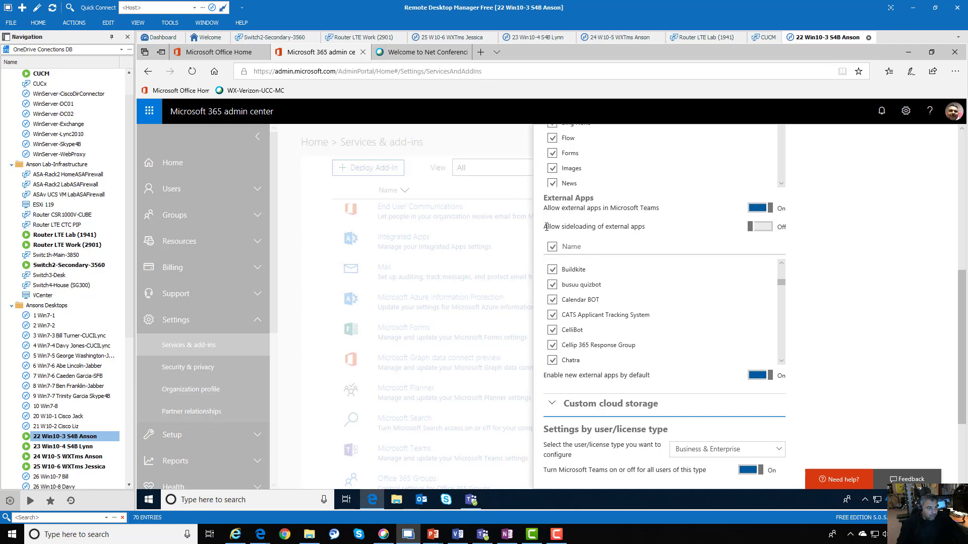
Check the setting for sideloading external apps and find Cisco Webex Meetings in the external apps list.
left_click_drag(545, 227, 634, 225)
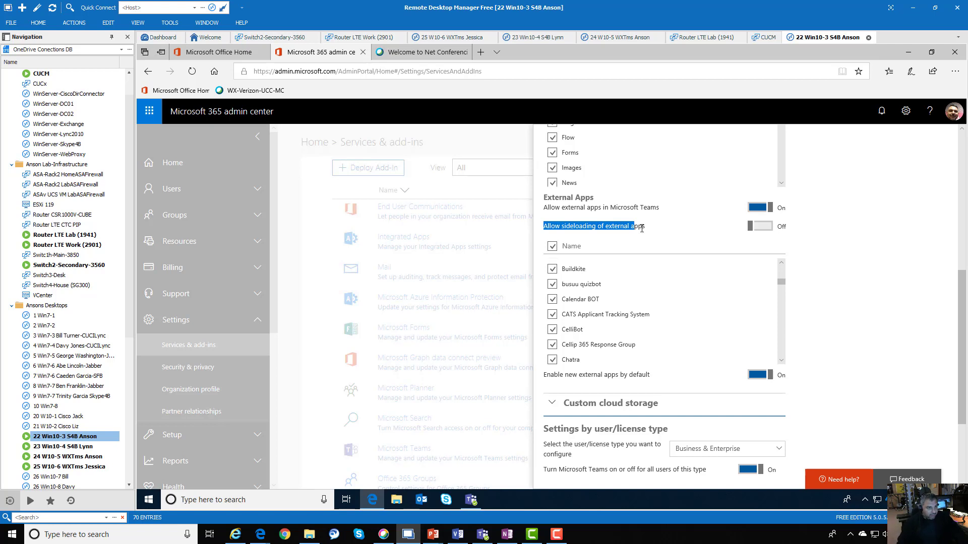
left_click(638, 227)
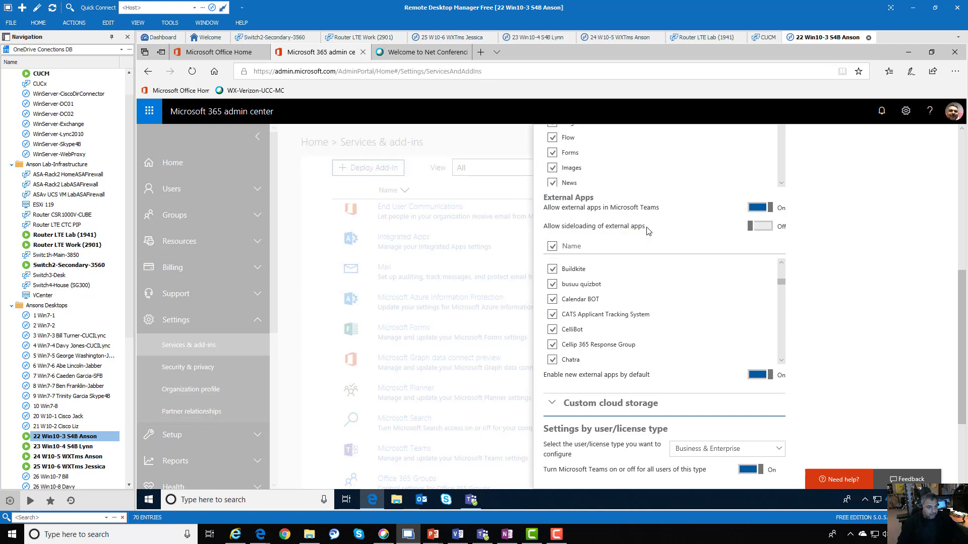
left_click_drag(646, 227, 603, 229)
left_click(898, 304)
left_click(781, 360)
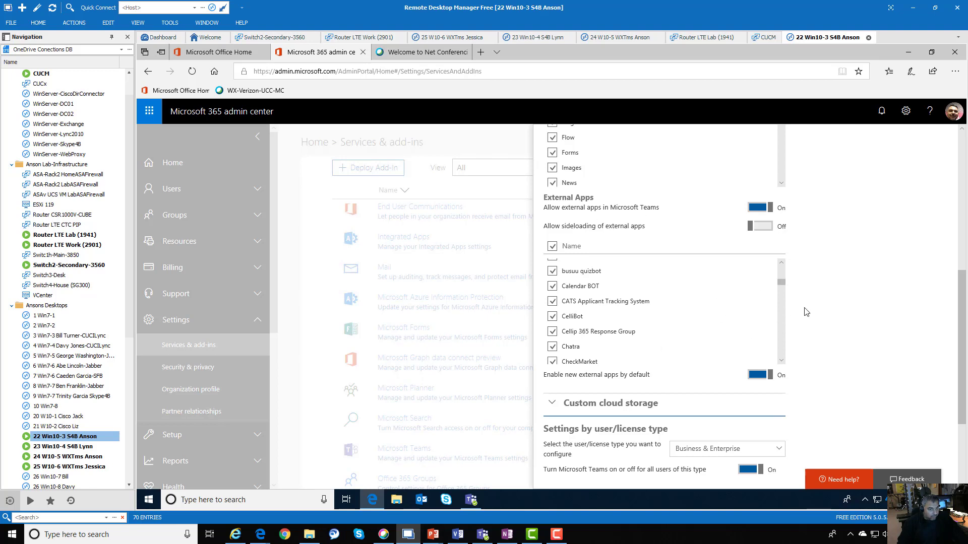
left_click(781, 360)
left_click(781, 360)
left_click(782, 360)
left_click(781, 360)
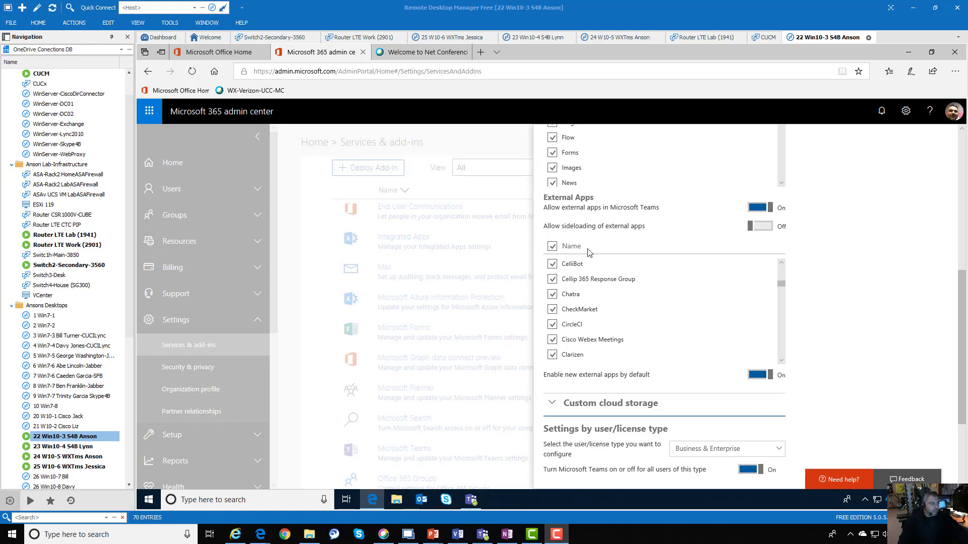
Switch to Microsoft Teams and open the app management page of AnsonsLabDemo Team.
left_click(909, 53)
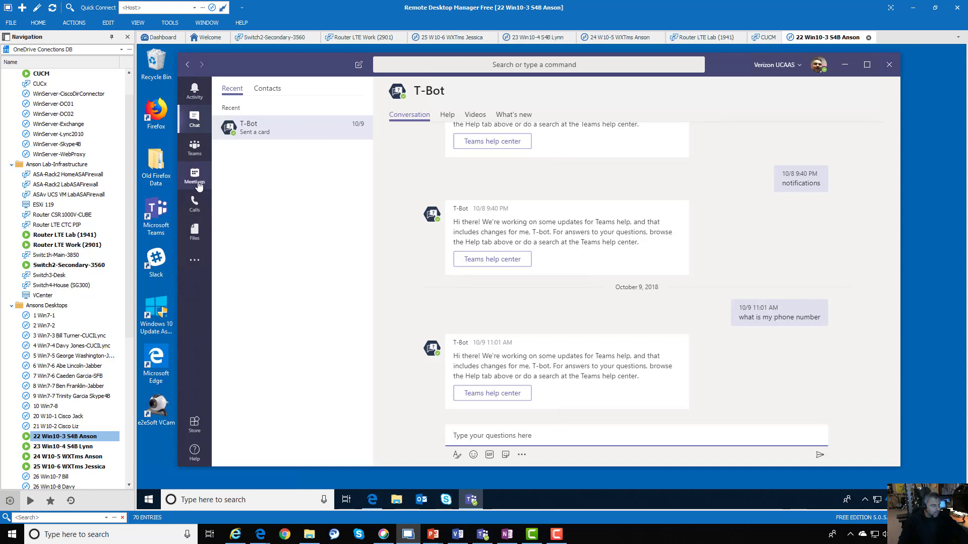
left_click(196, 154)
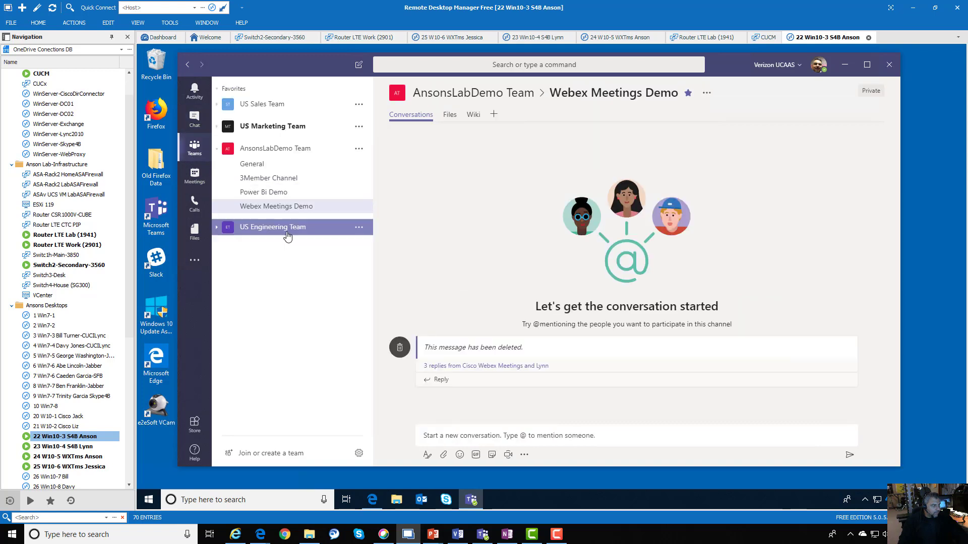
left_click(295, 207)
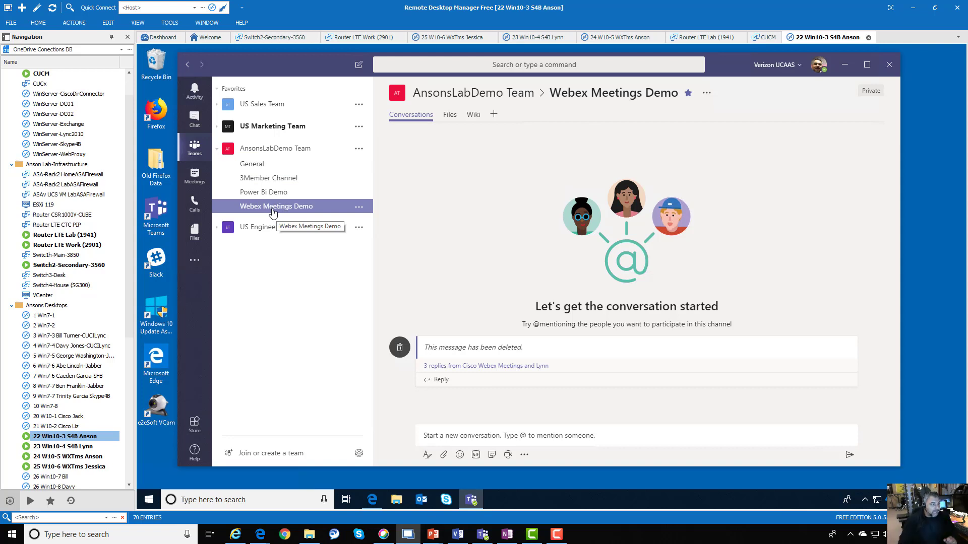
left_click(359, 149)
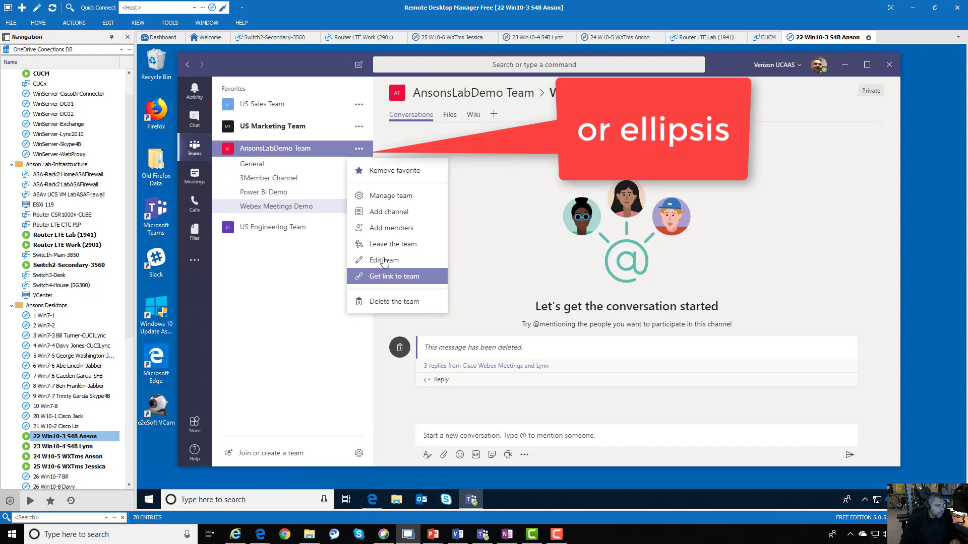
left_click(398, 196)
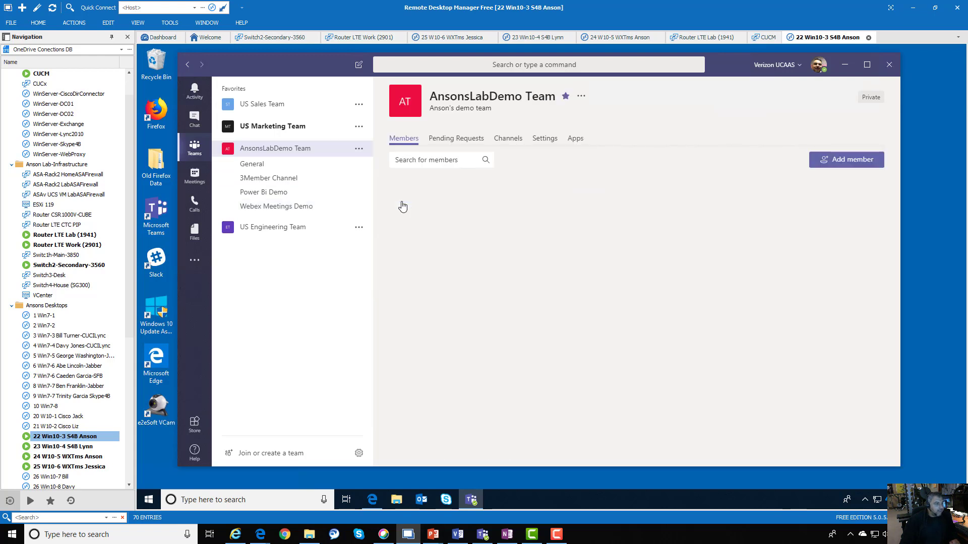
left_click(576, 139)
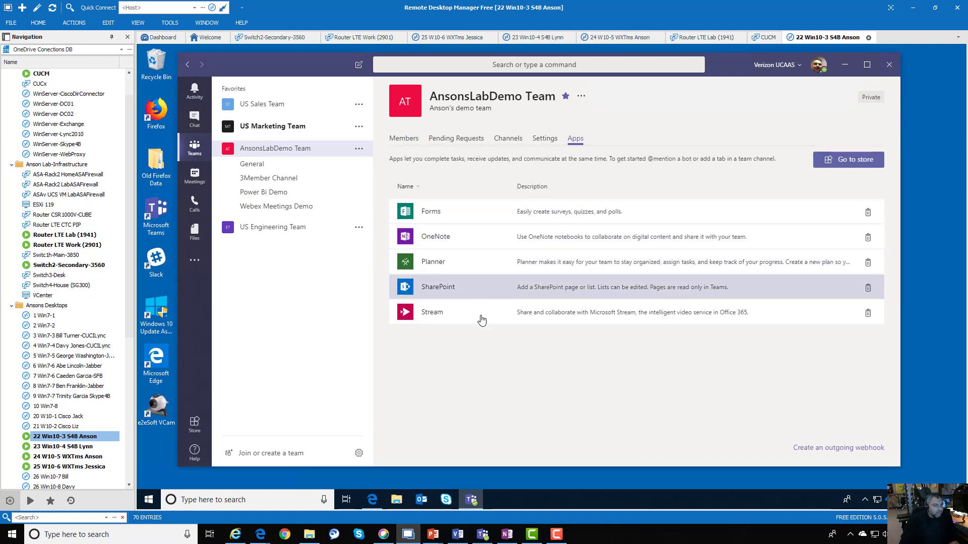
Open the Teams app store and search it for "cisco".
left_click(852, 161)
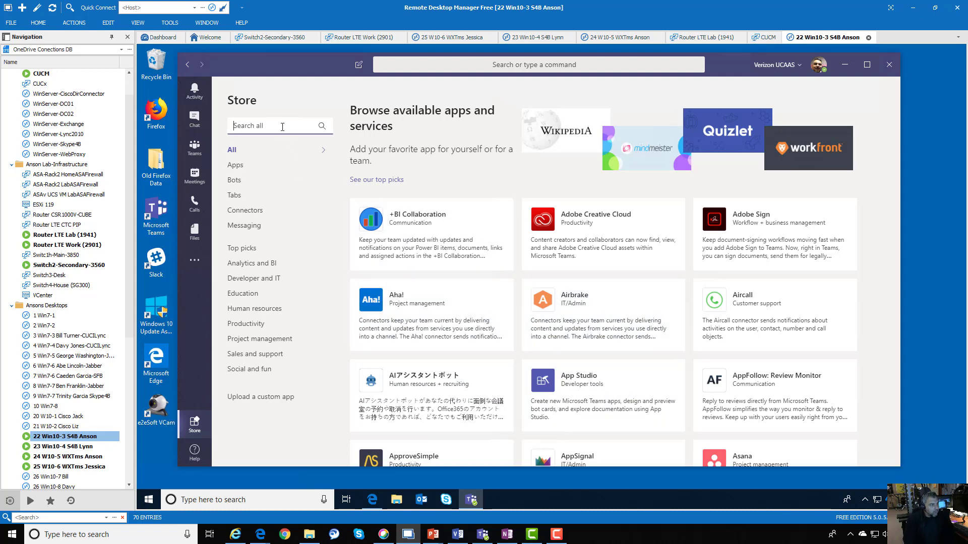
type("w")
key("BackSpace")
type("cisco")
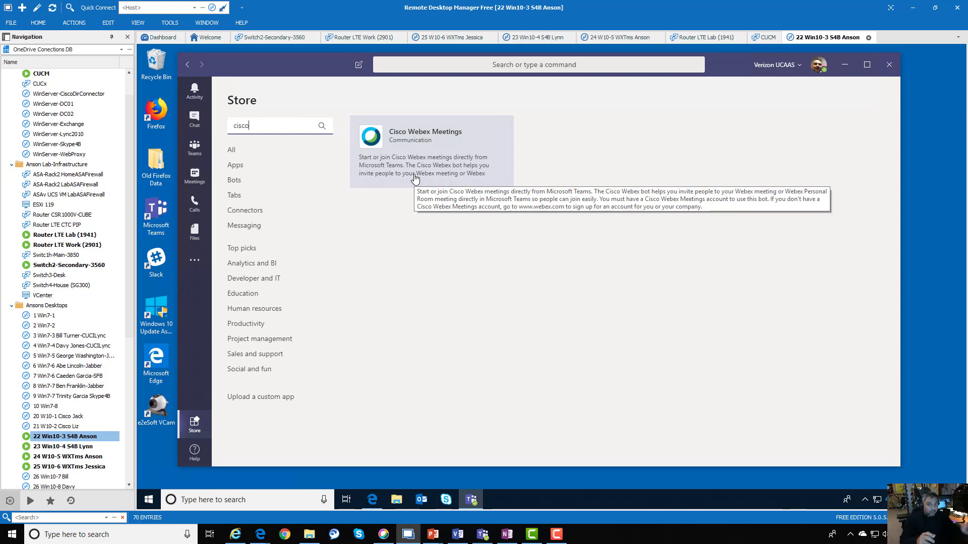
Install the Cisco Webex Meetings app for personal use and for AnsonsLabDemo Team.
left_click(431, 171)
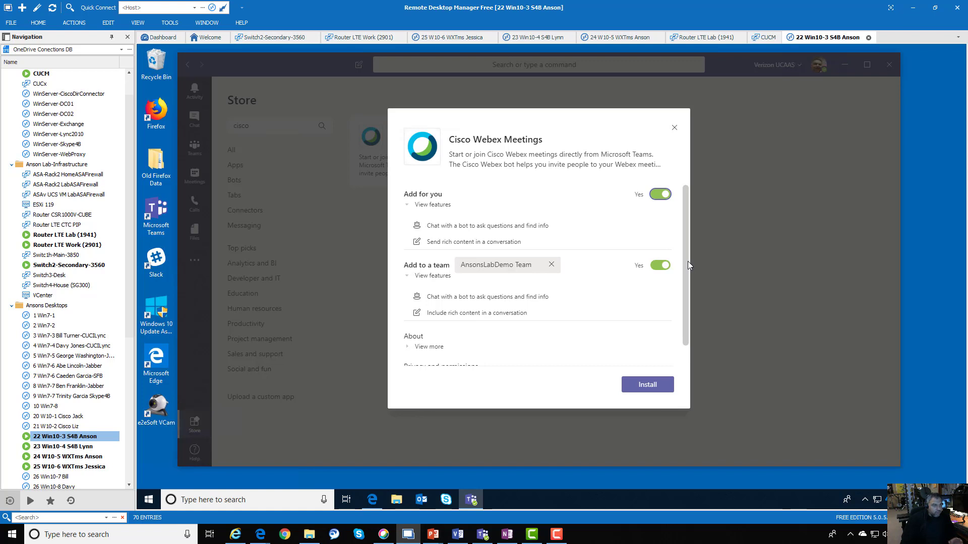
scroll(687, 262, "down", 2)
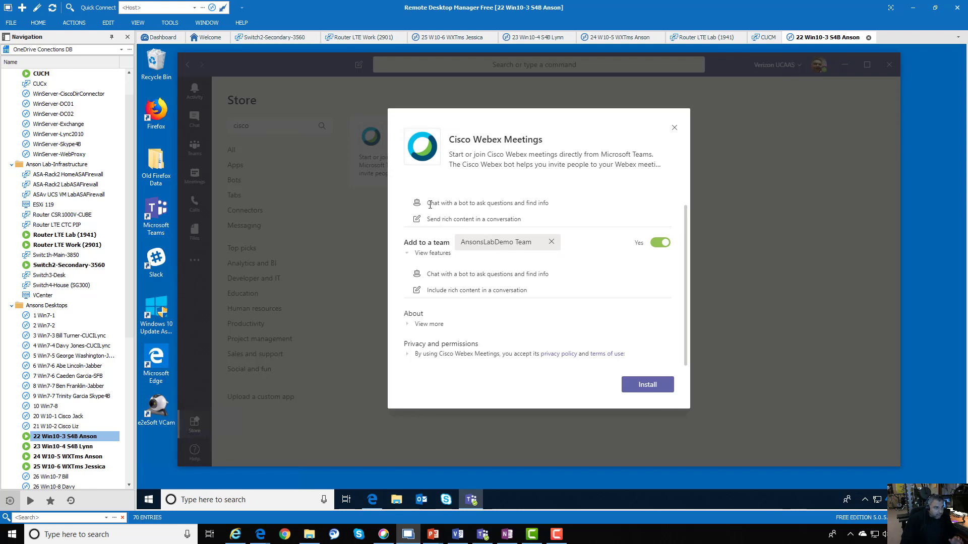
left_click_drag(428, 204, 552, 212)
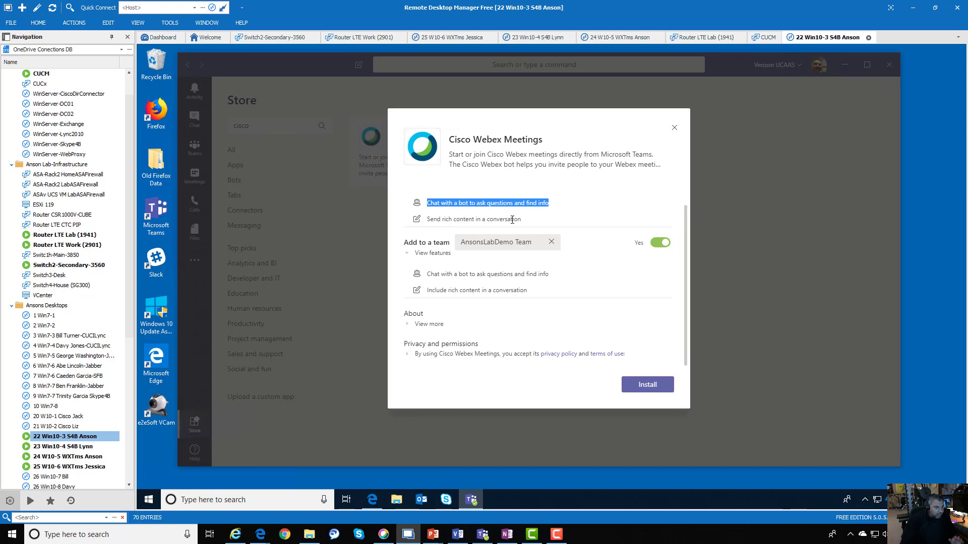
left_click_drag(438, 274, 488, 294)
left_click(461, 296)
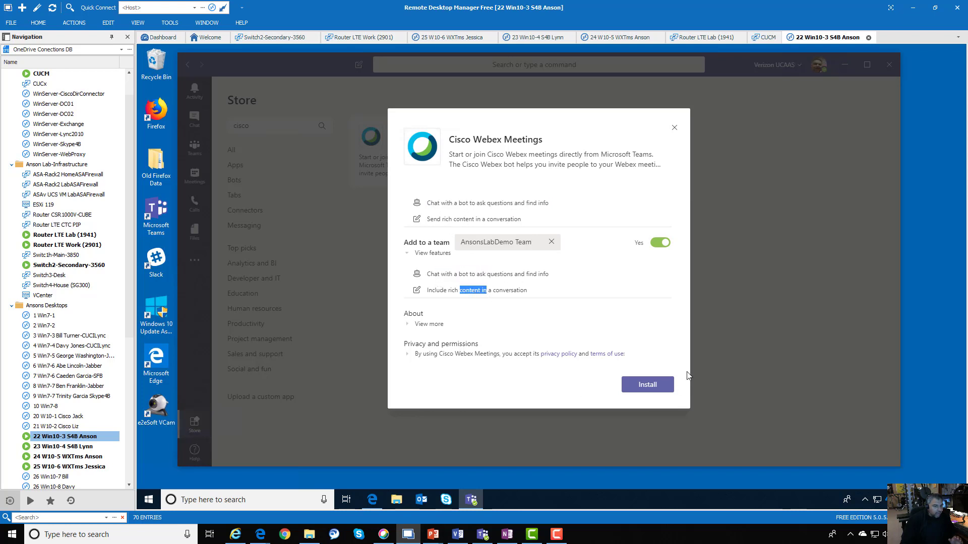
left_click(647, 385)
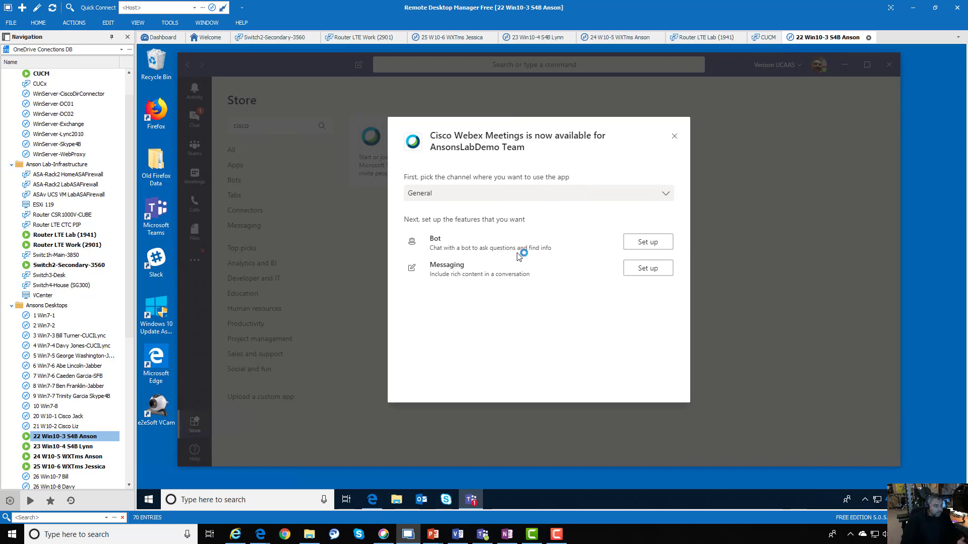
Select the Webex Meetings Demo channel for Cisco Webex Meetings and set up its Messaging feature.
left_click(665, 196)
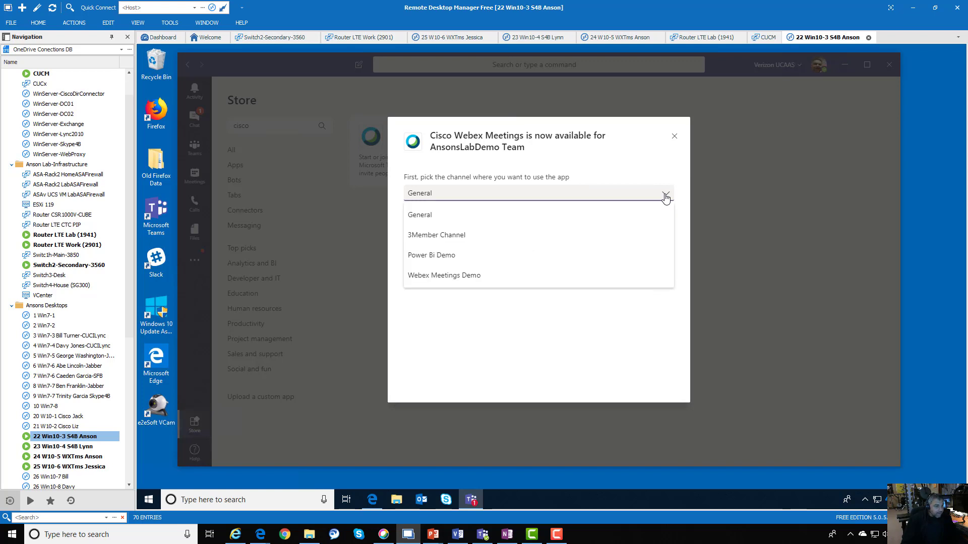
left_click(462, 278)
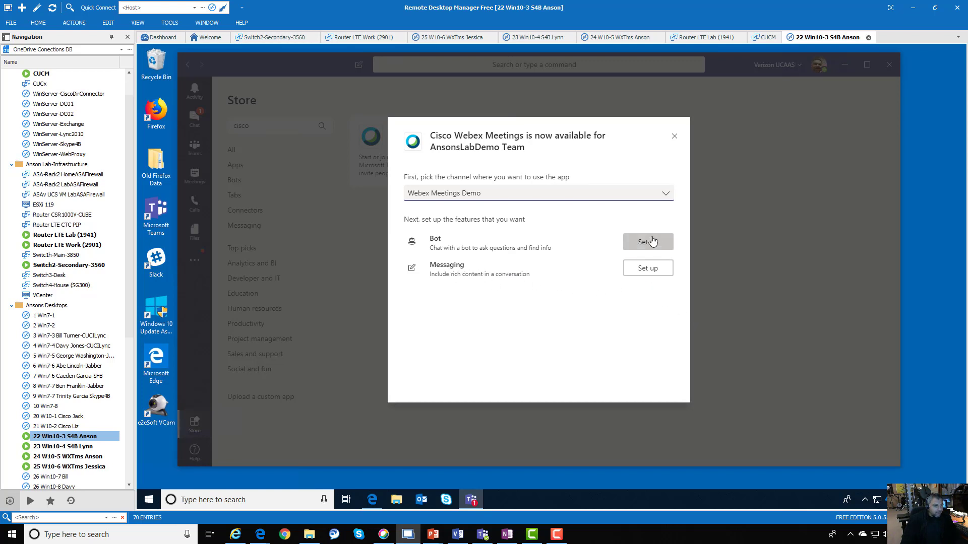
left_click(652, 272)
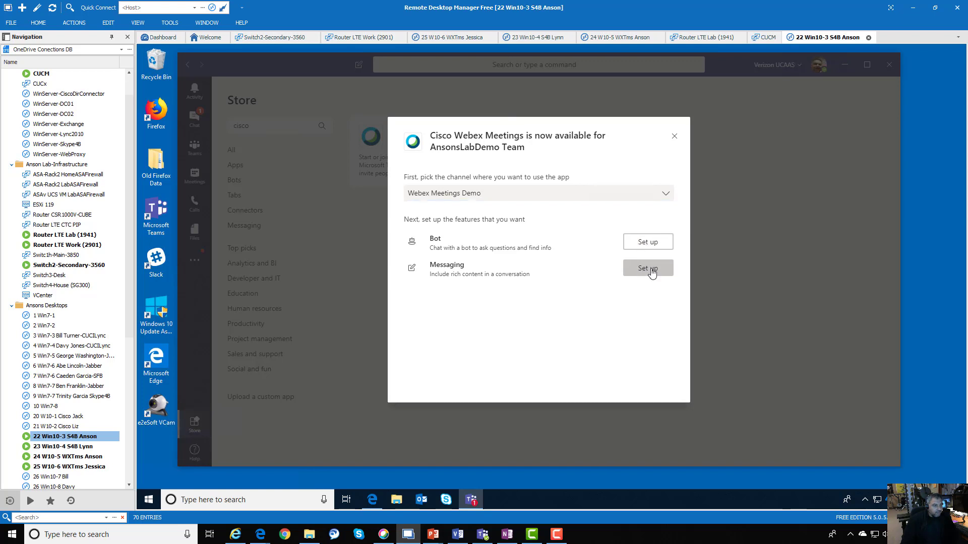
left_click(648, 268)
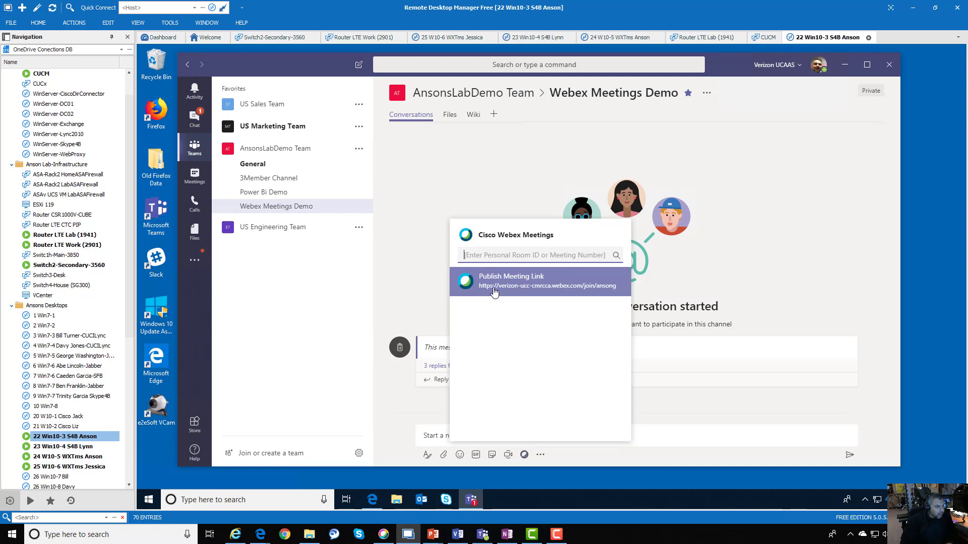
Try publishing the personal meeting link in the Webex Meetings Demo channel, and bring up the Cisco Webex Meetings link picker again.
left_click(573, 291)
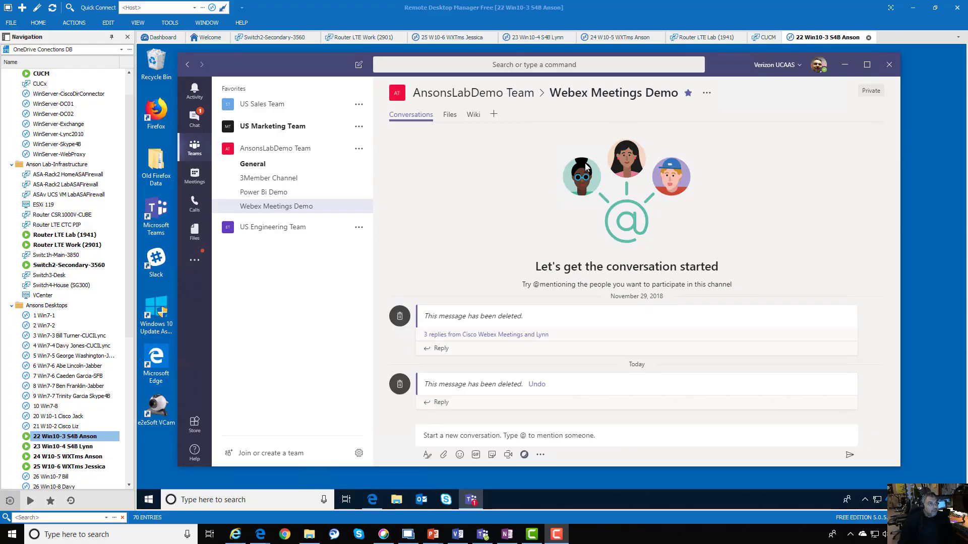
left_click(524, 455)
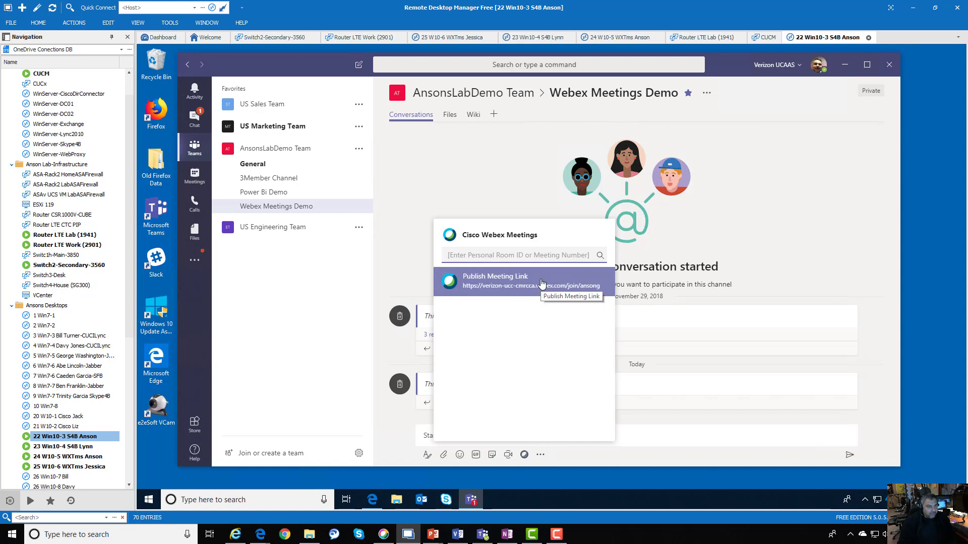
left_click(542, 282)
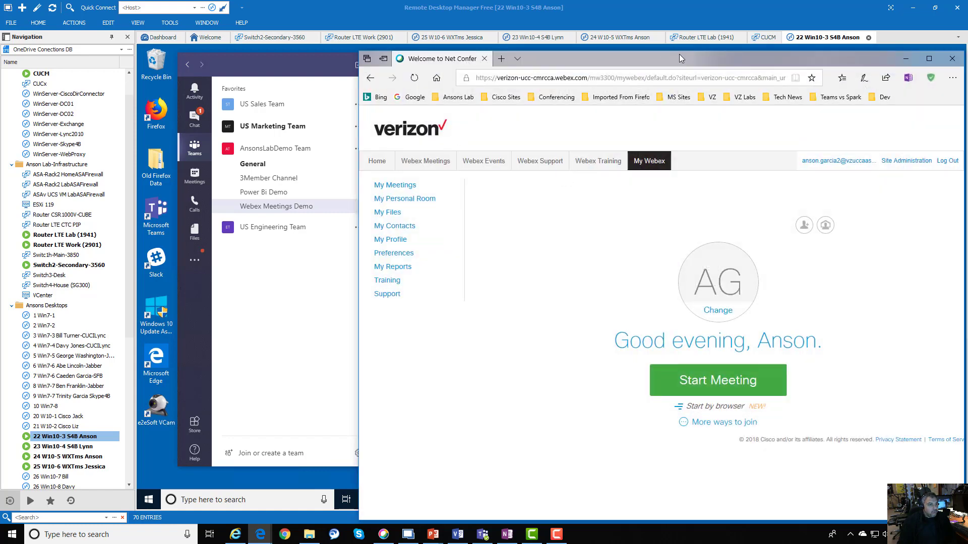
Highlight the Webex site domain in the browser's address and compare it with the meeting link offered in Teams.
left_click_drag(678, 53, 516, 52)
left_click_drag(897, 73, 946, 73)
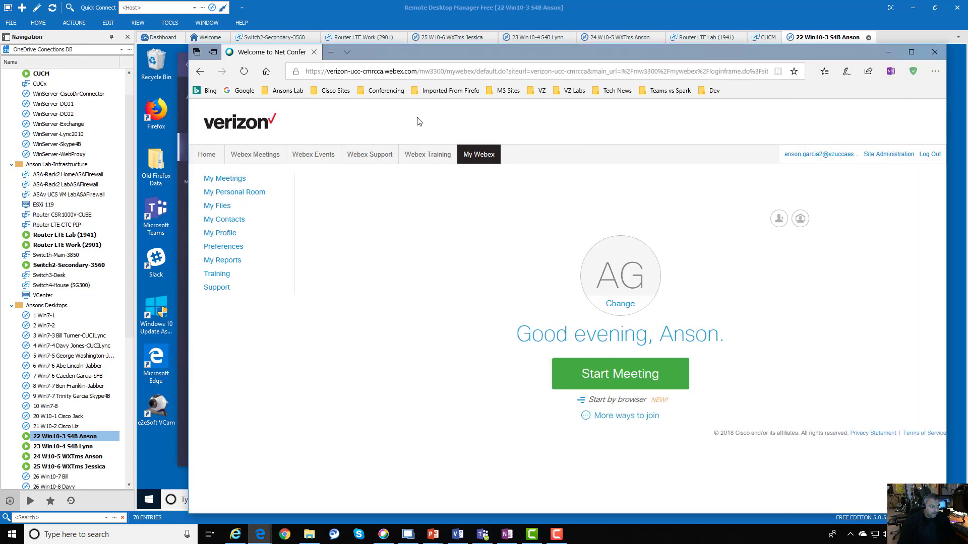
left_click_drag(434, 50, 396, 50)
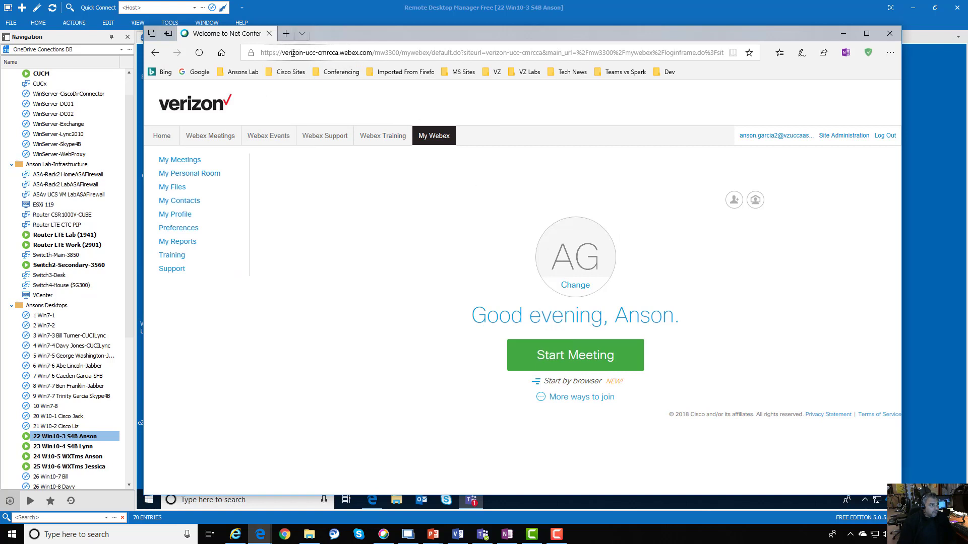
left_click_drag(279, 52, 364, 50)
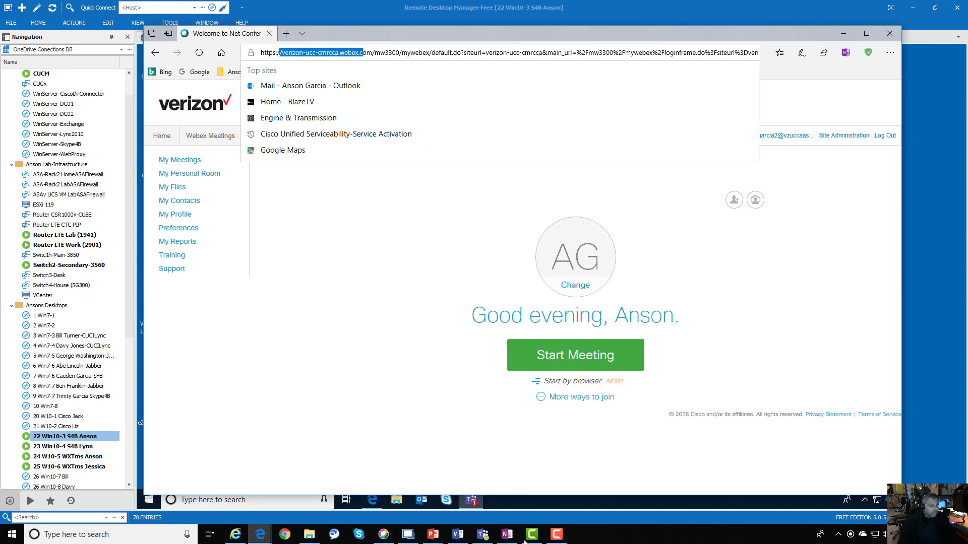
left_click(408, 536)
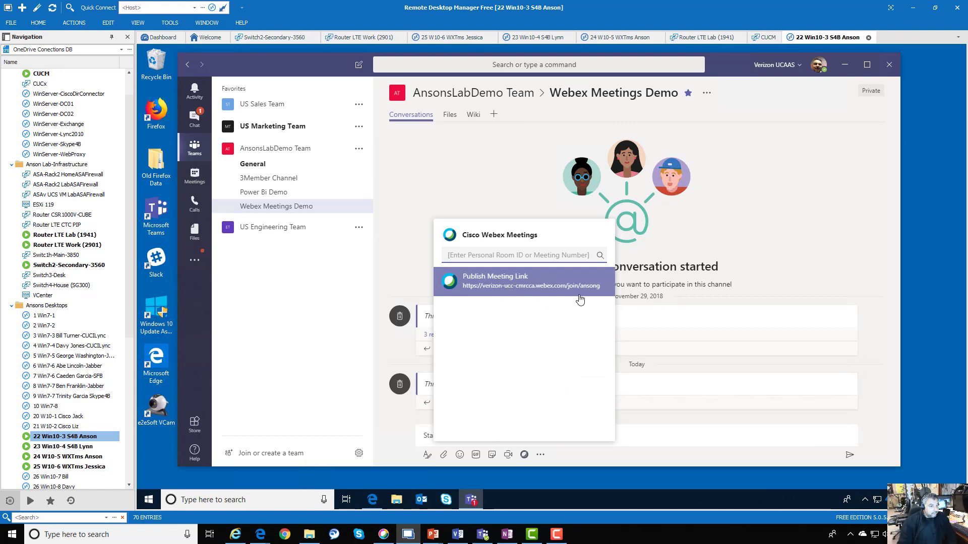
Switch to the Webex site in the browser, open its administration user list, and highlight the host account's email address.
left_click(911, 10)
left_click(299, 236)
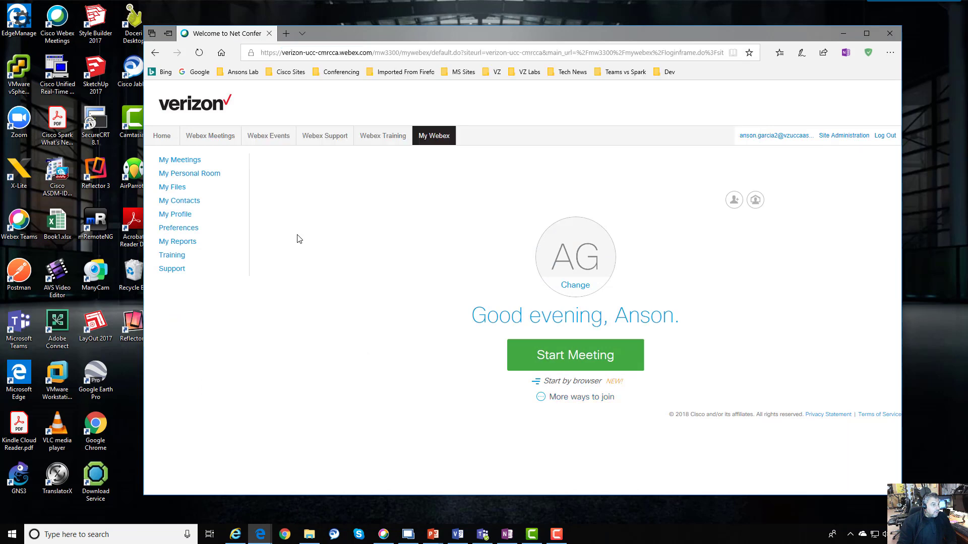
left_click(839, 136)
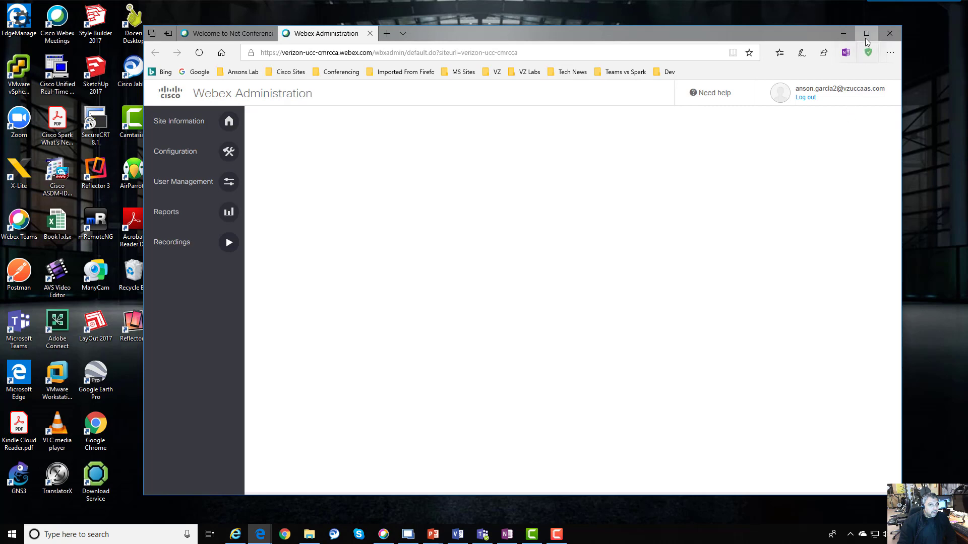
left_click(866, 34)
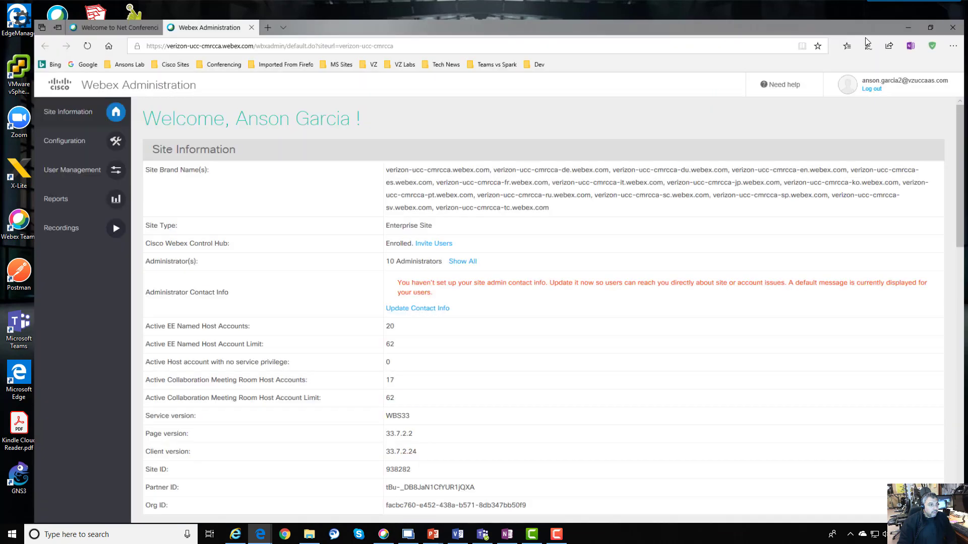
left_click(37, 166)
left_click(30, 195)
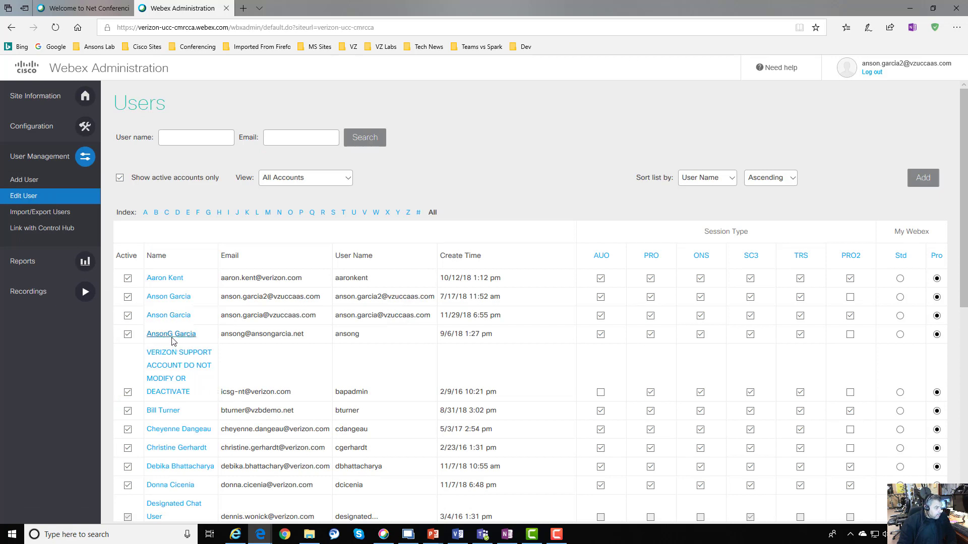
left_click_drag(314, 340, 221, 337)
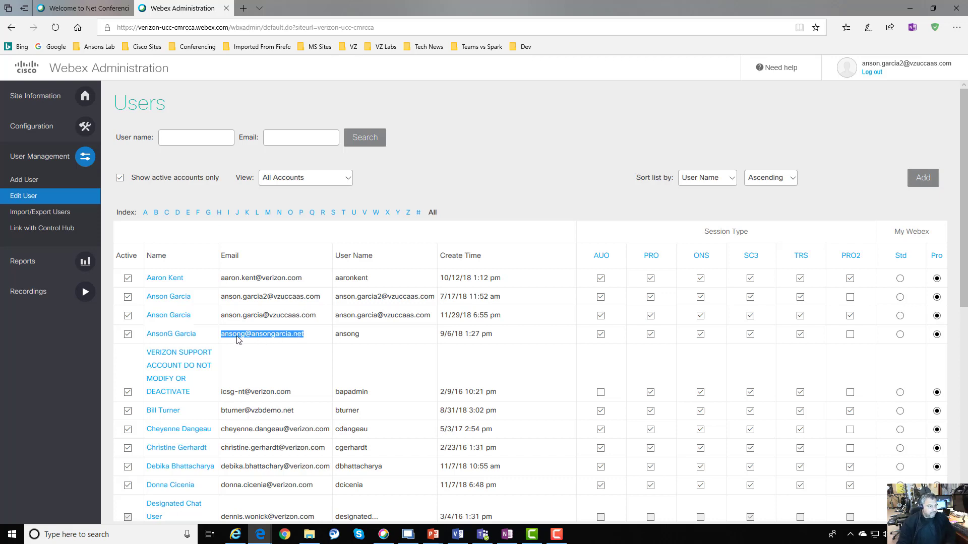
Return to Teams and read the WebEx bot's chat message, highlighting the AnsonsLabDemo Team name and the assigned Webex site URL.
left_click(908, 9)
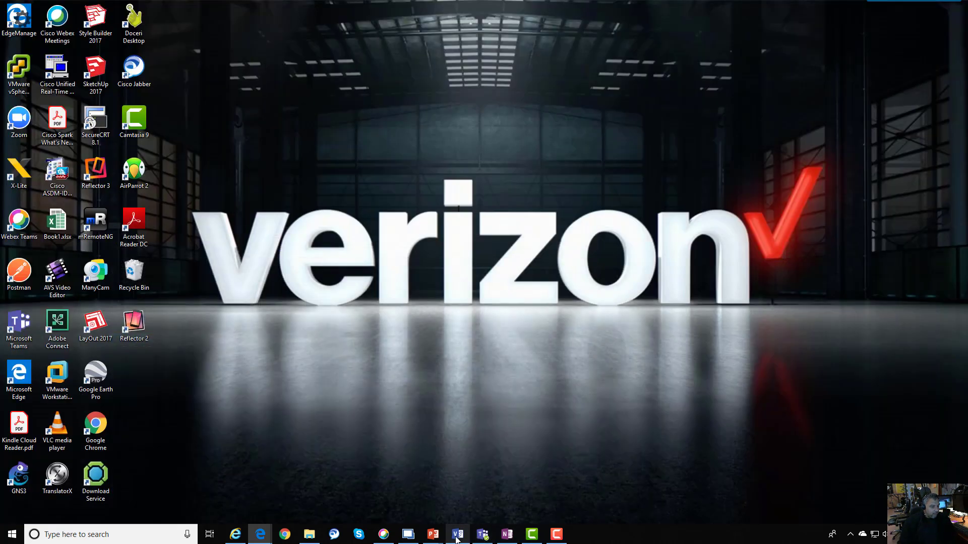
left_click(404, 541)
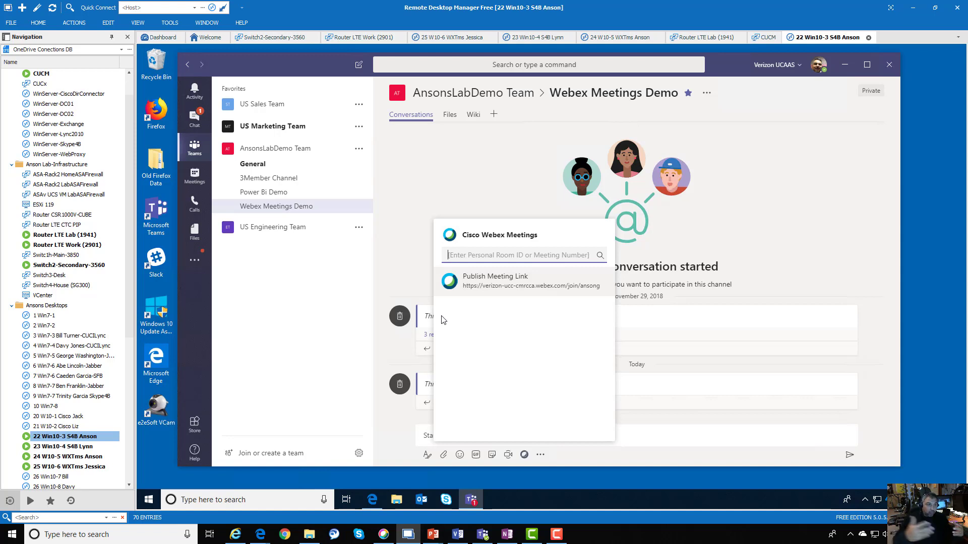
key("Down")
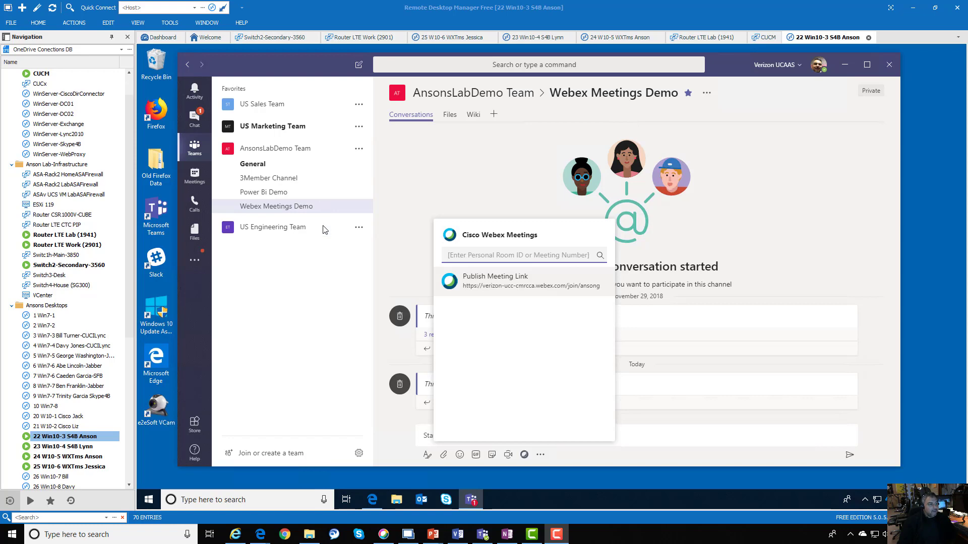
left_click(195, 119)
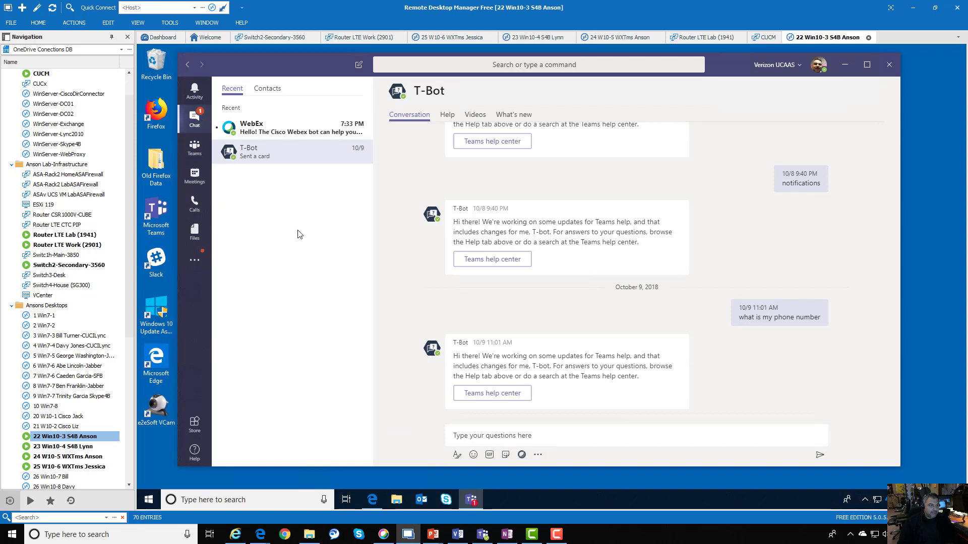
left_click(273, 131)
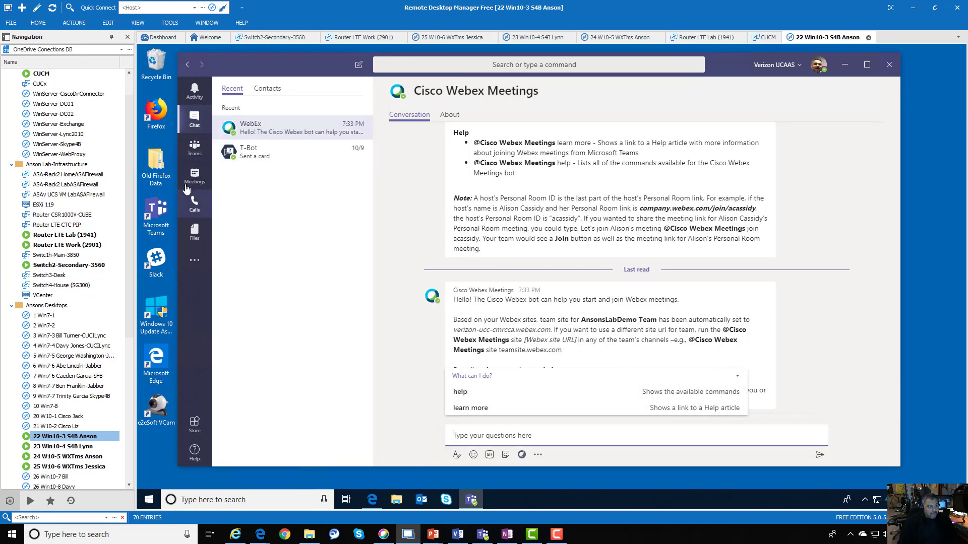
left_click(501, 374)
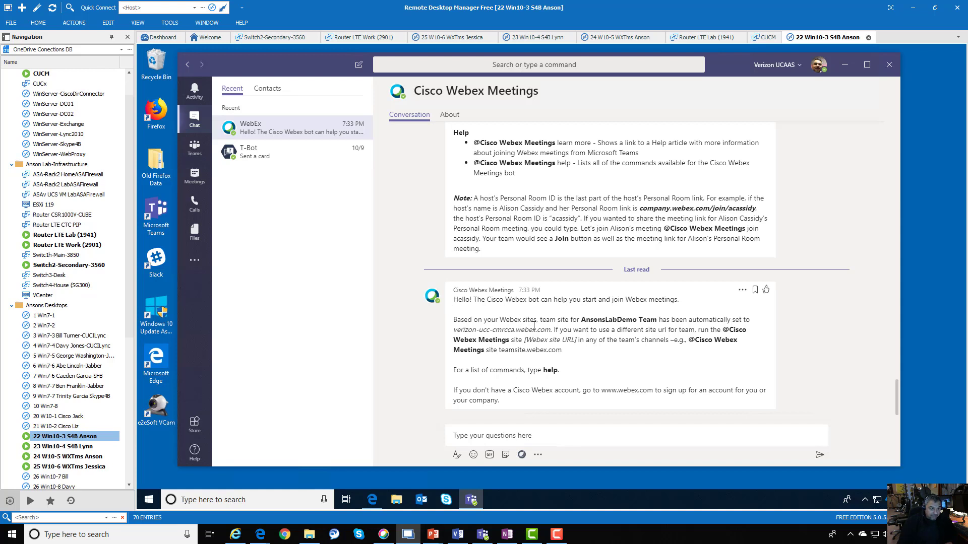
left_click_drag(582, 321, 663, 321)
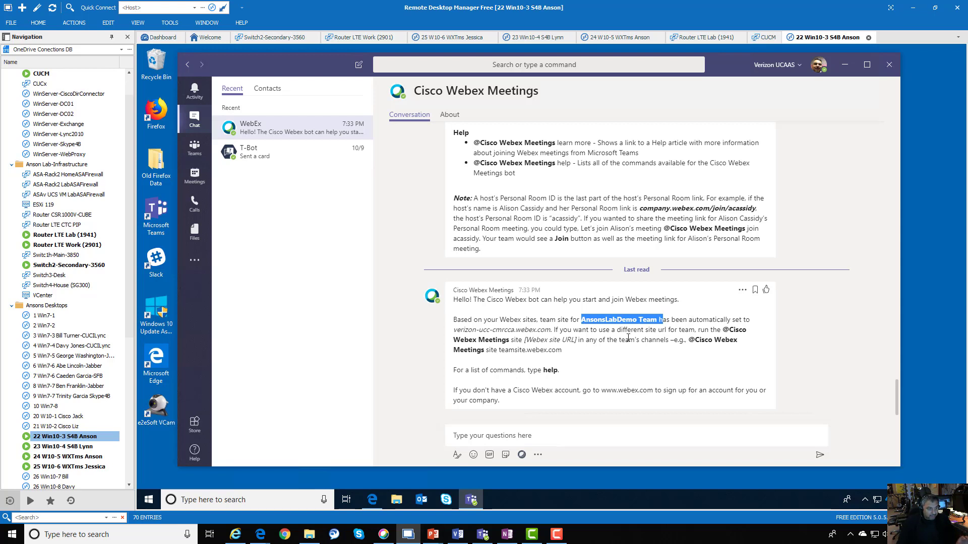
left_click_drag(453, 330, 553, 331)
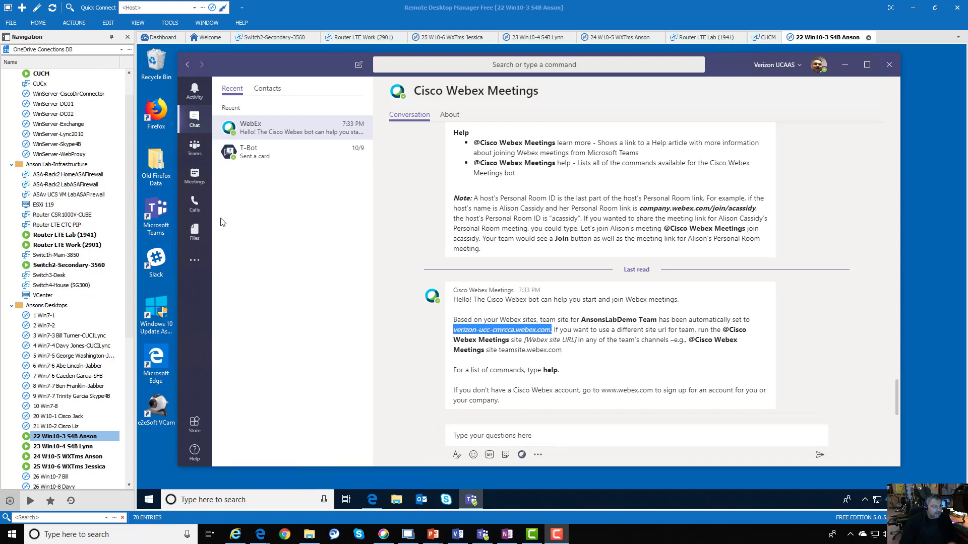
Go back to the Webex Meetings Demo channel and view the publish option of the Cisco Webex Meetings extension, then close it.
left_click(197, 181)
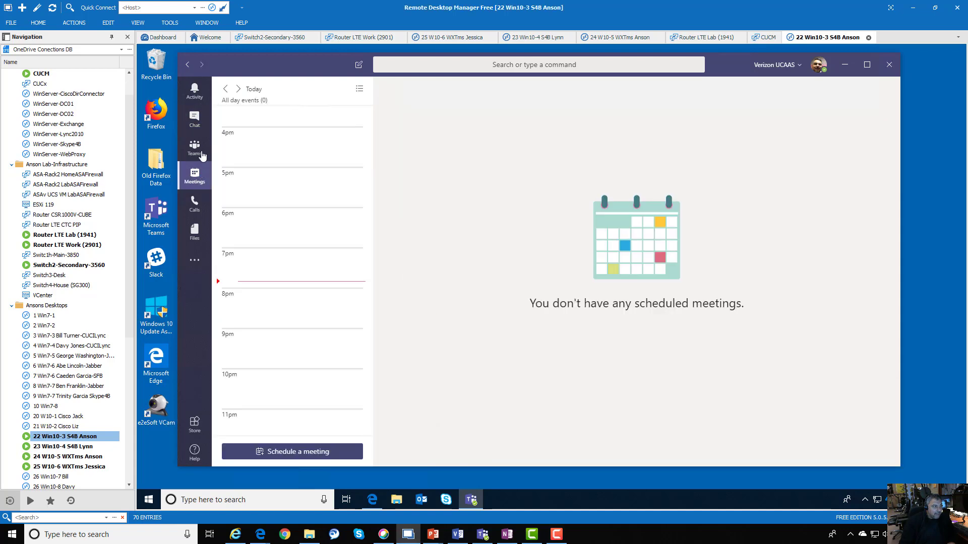
left_click(201, 150)
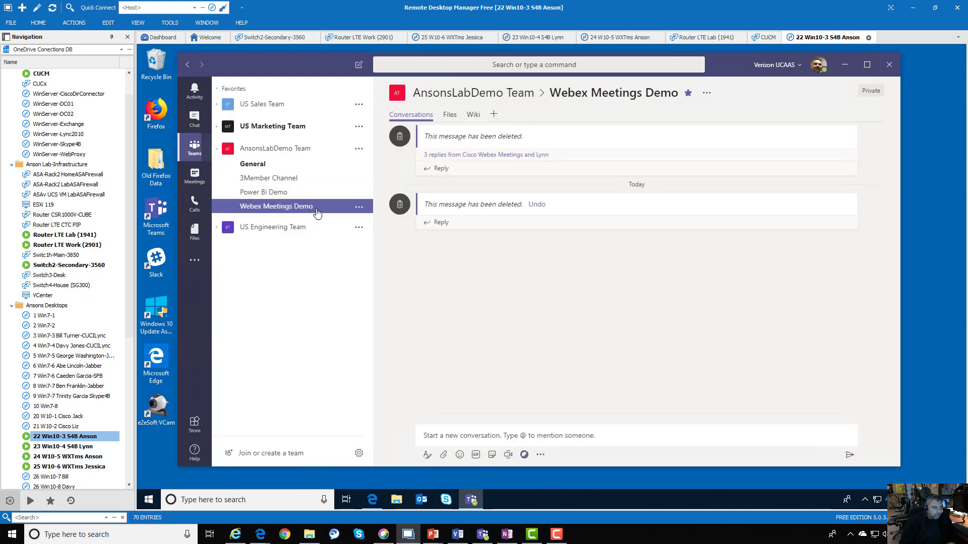
left_click(525, 455)
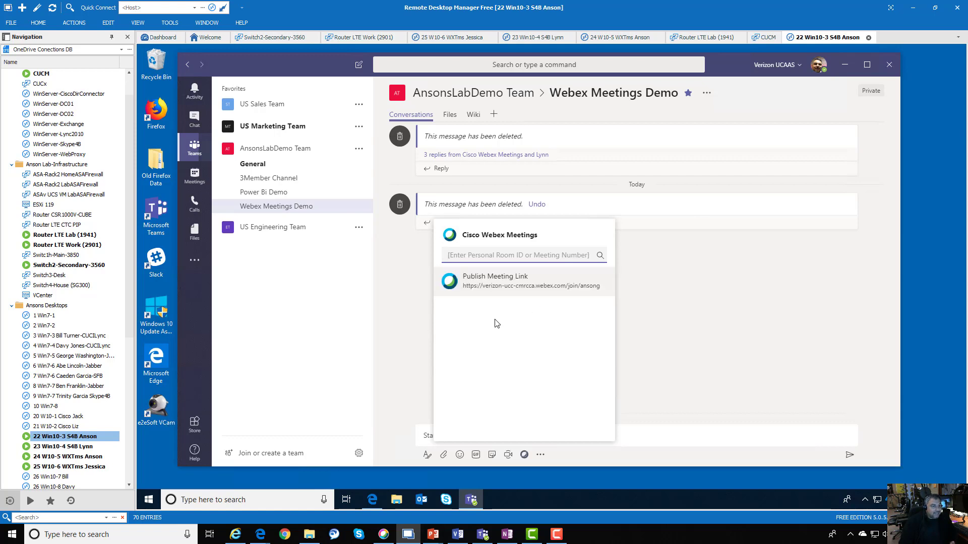
left_click(596, 459)
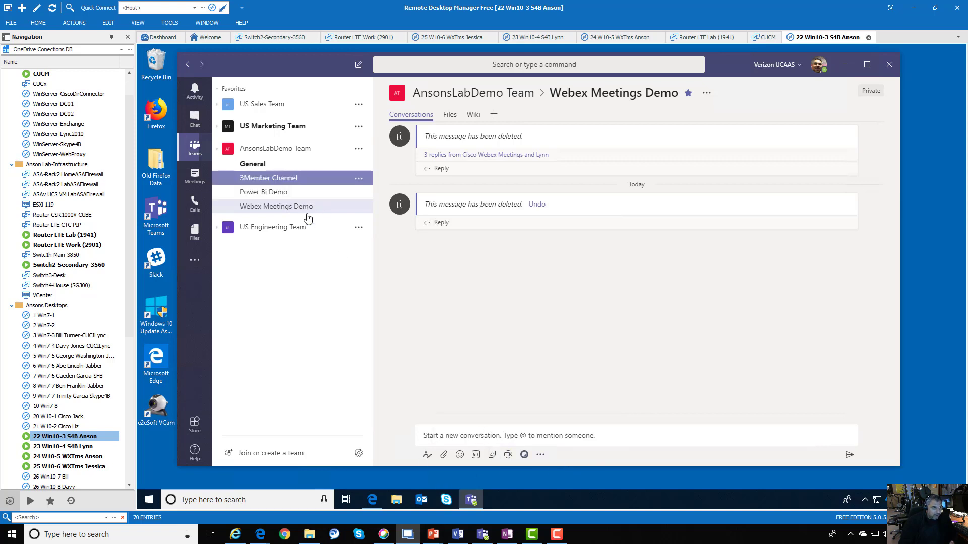
Start a new conversation in the Webex Meetings Demo channel with a mention of the Cisco Webex Meetings bot.
left_click(464, 433)
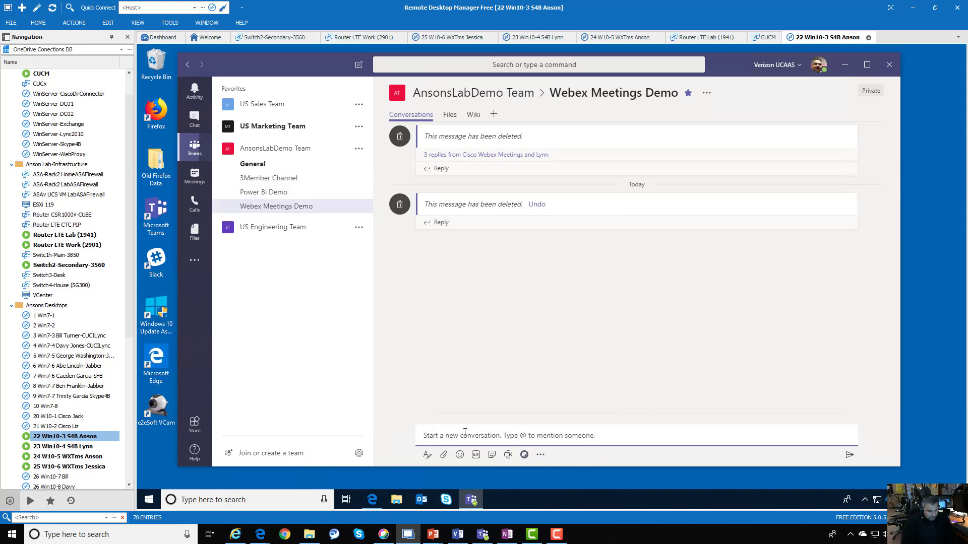
type("@cisco")
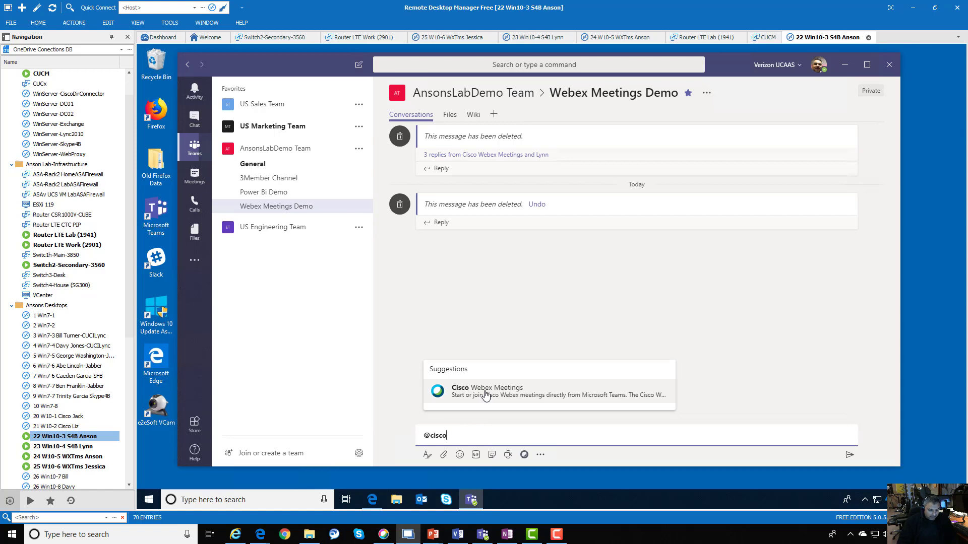
left_click(485, 395)
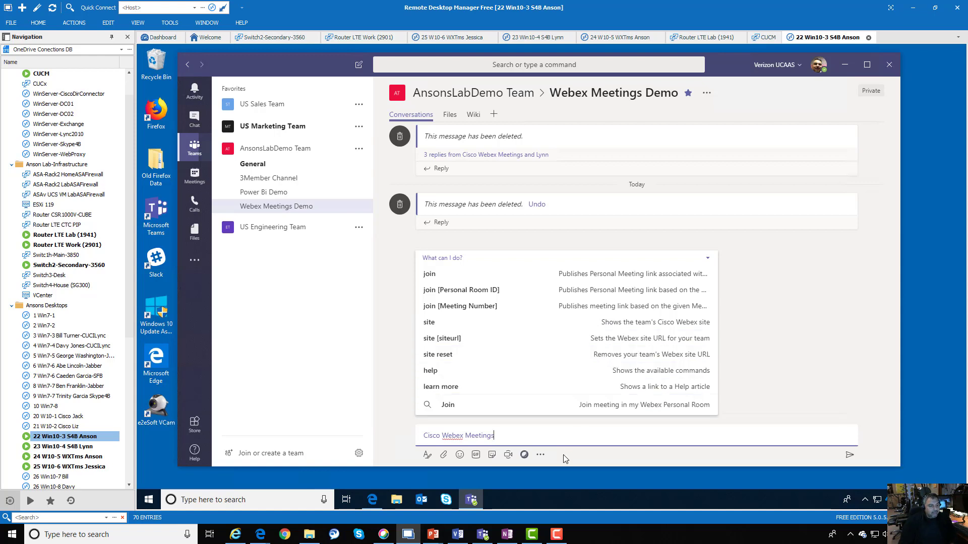
Add the personal Webex meeting link card to the message and send it to the channel.
left_click(523, 456)
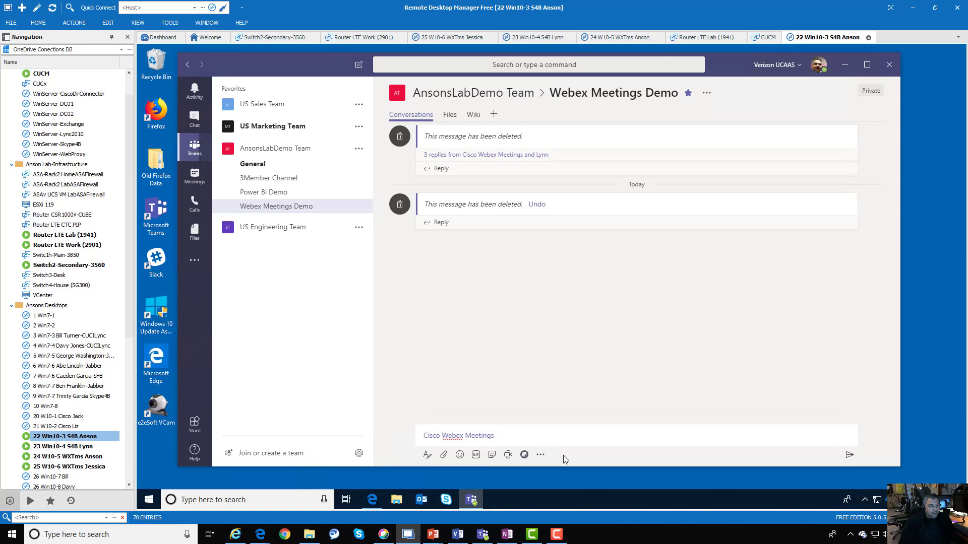
left_click(525, 456)
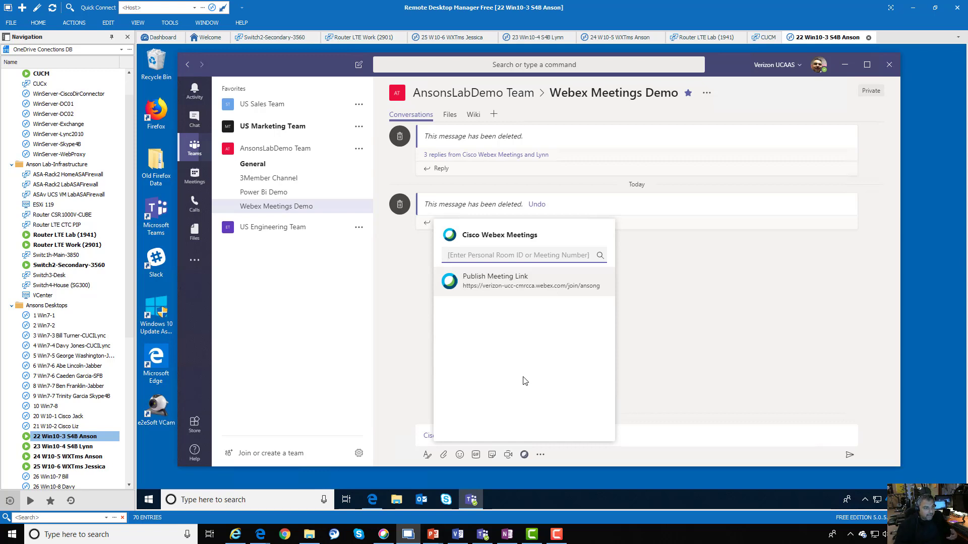
left_click(511, 284)
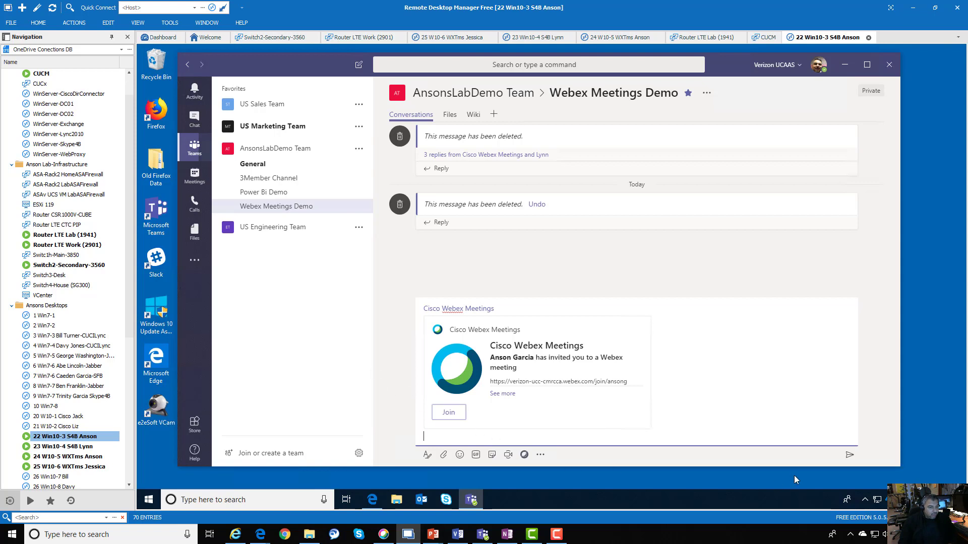
left_click(850, 457)
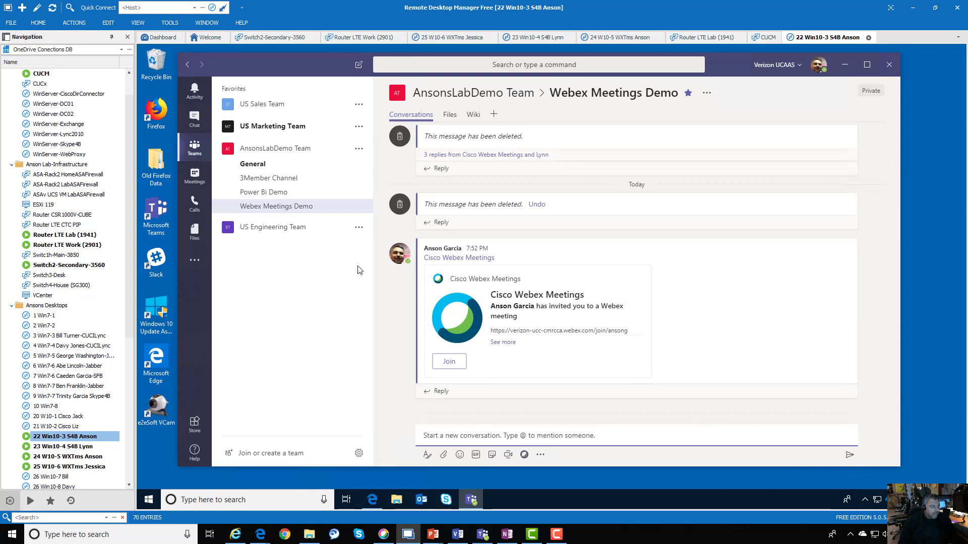
Switch to the 23 Win10-4 S4B desktop and view the Webex invitation card in the Webex Meetings Demo channel.
left_click(87, 446)
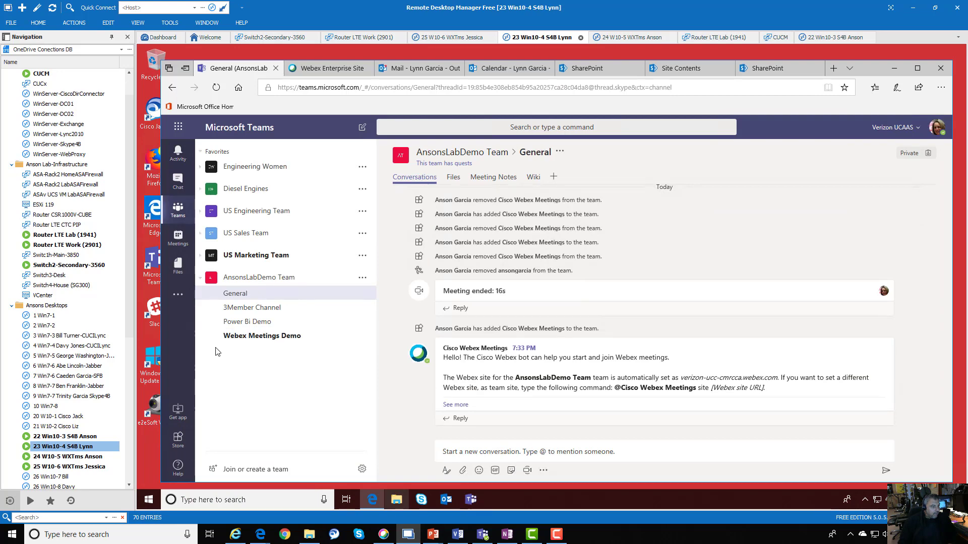
left_click(259, 337)
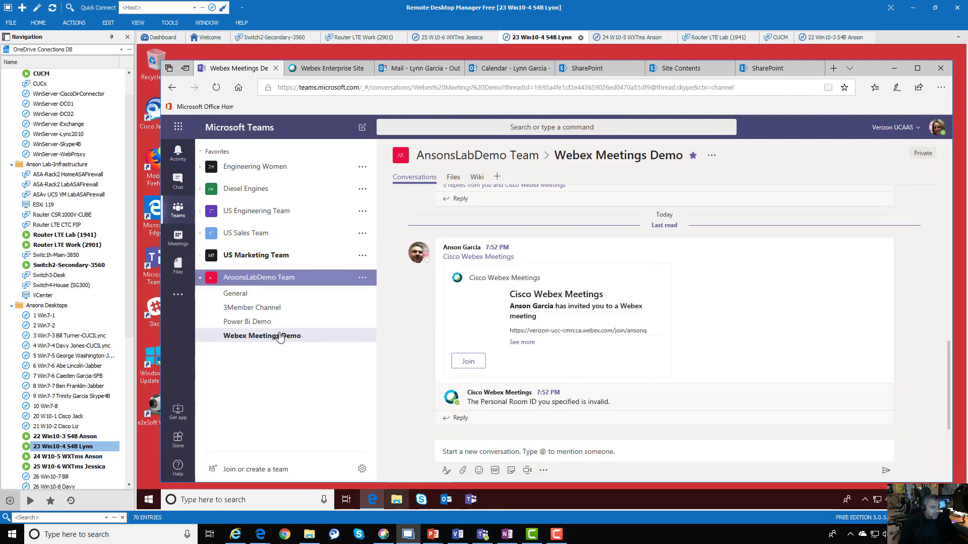
left_click(473, 366)
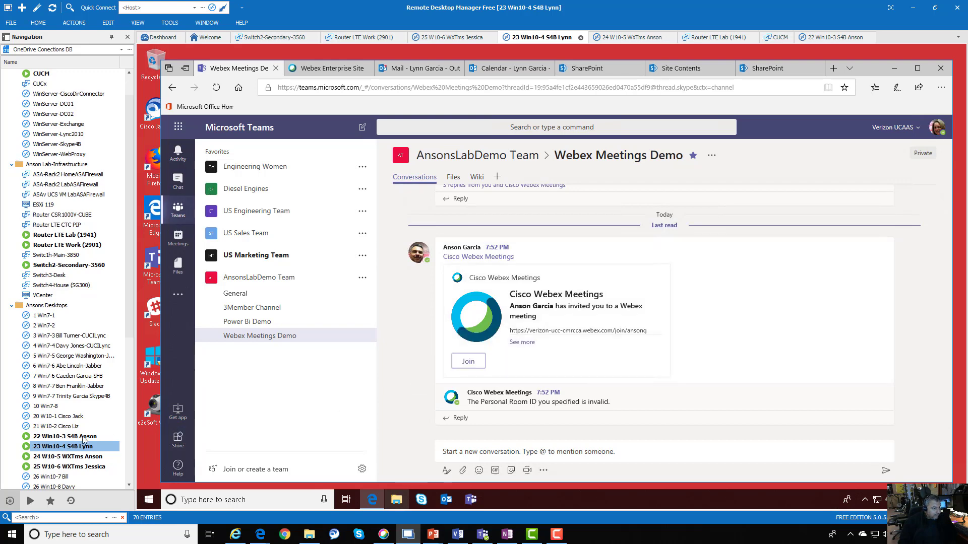
Return to the host's 22 Win10-3 S4B desktop, join the Webex meeting from the invitation card and connect audio and video.
double_click(109, 436)
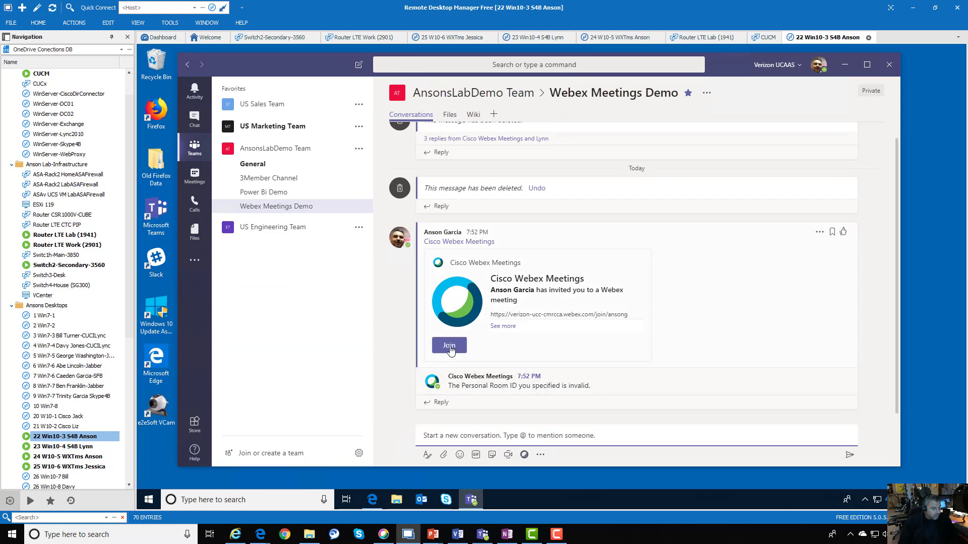
left_click(450, 349)
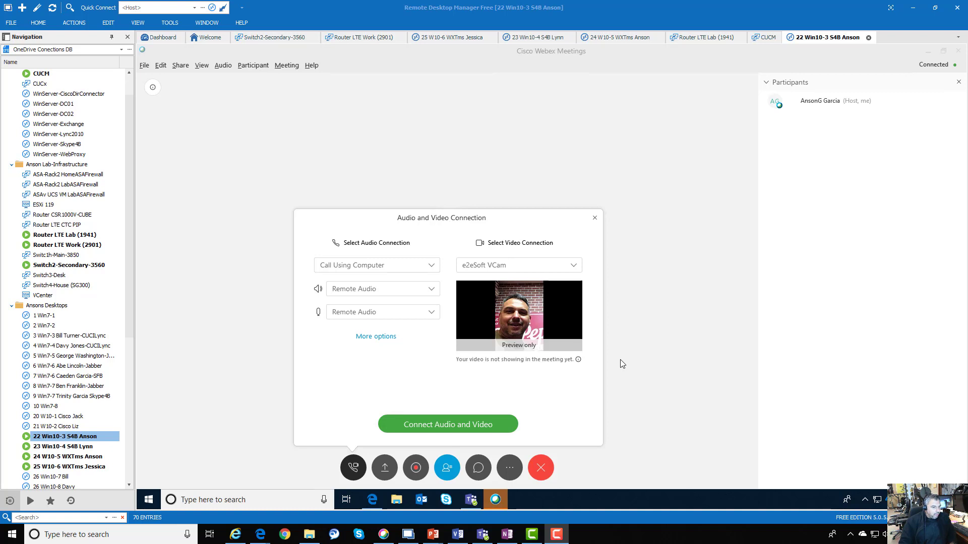
left_click(450, 424)
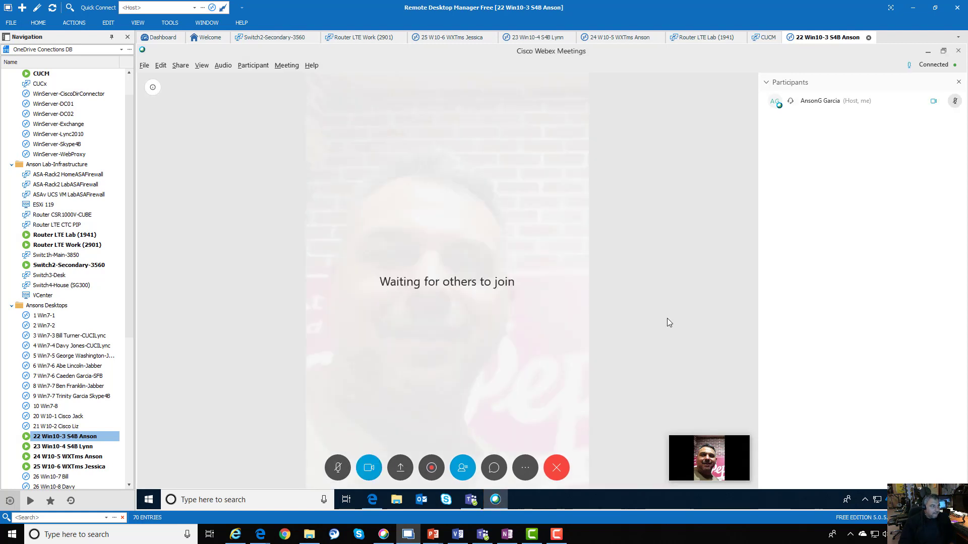
Join the host's personal room meeting on the 23 Win10-4 S4B desktop from the channel's invitation card.
left_click(96, 447)
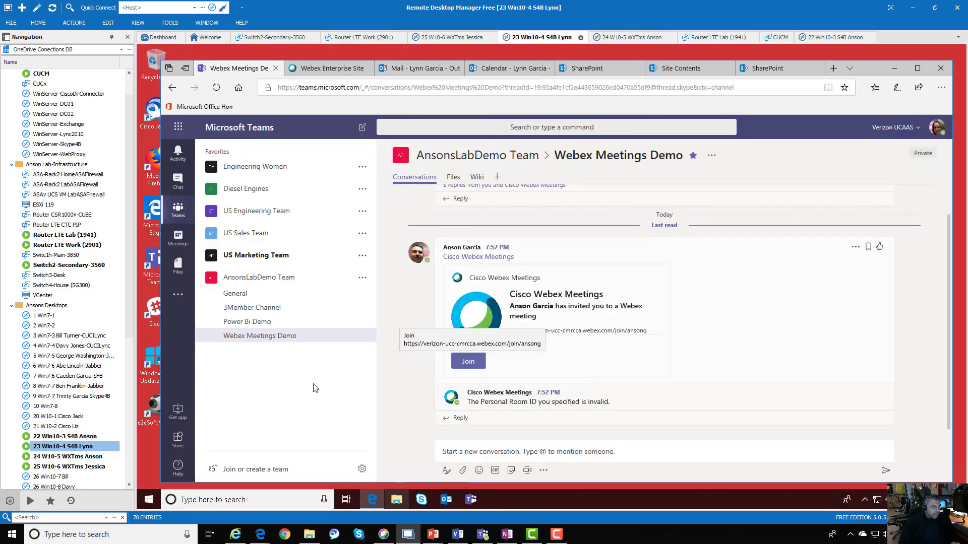
left_click(469, 362)
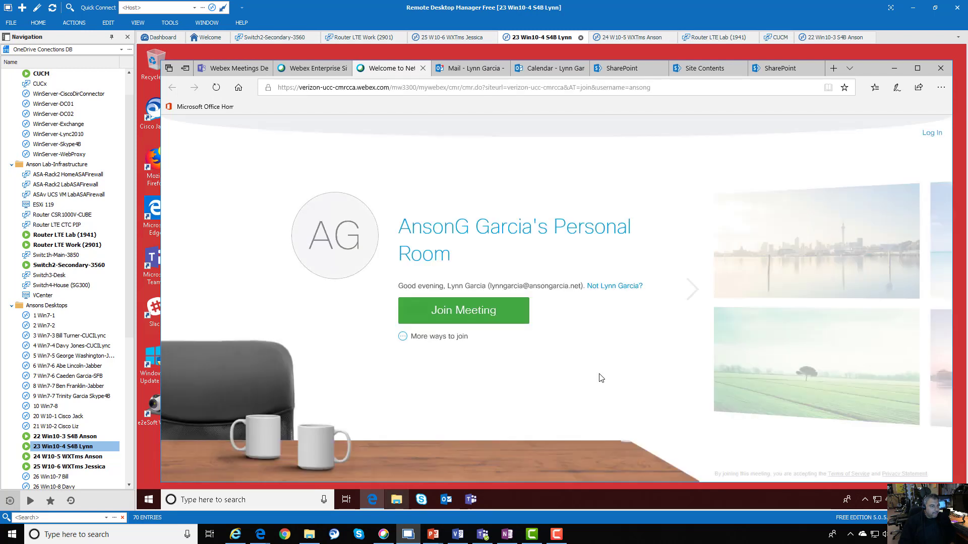
left_click(489, 313)
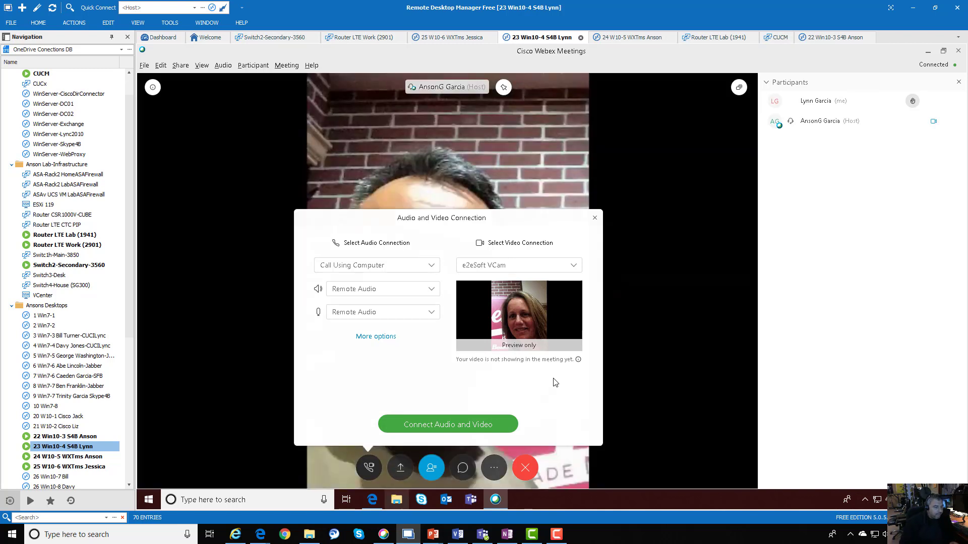
View the available audio connection types and close the Audio and Video Connection dialog without connecting.
left_click(431, 271)
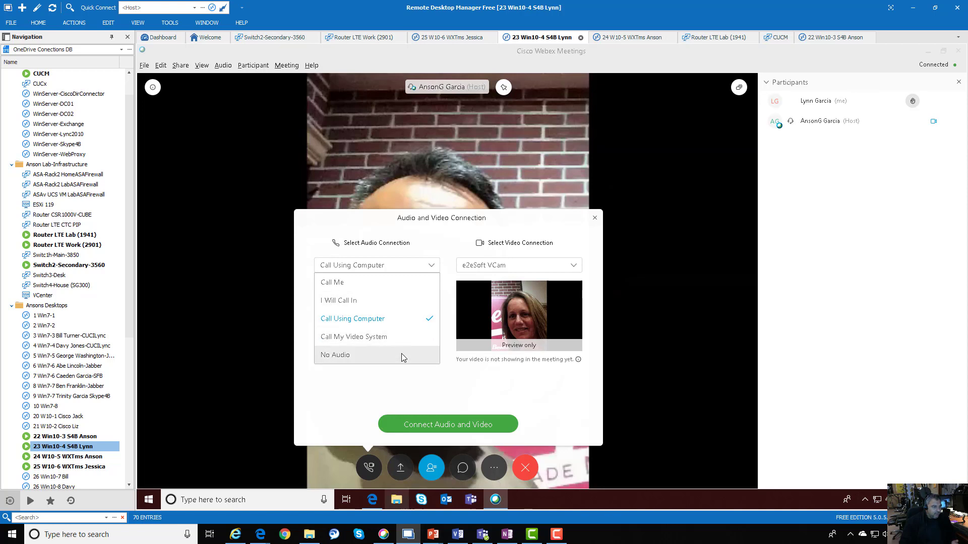
left_click(364, 394)
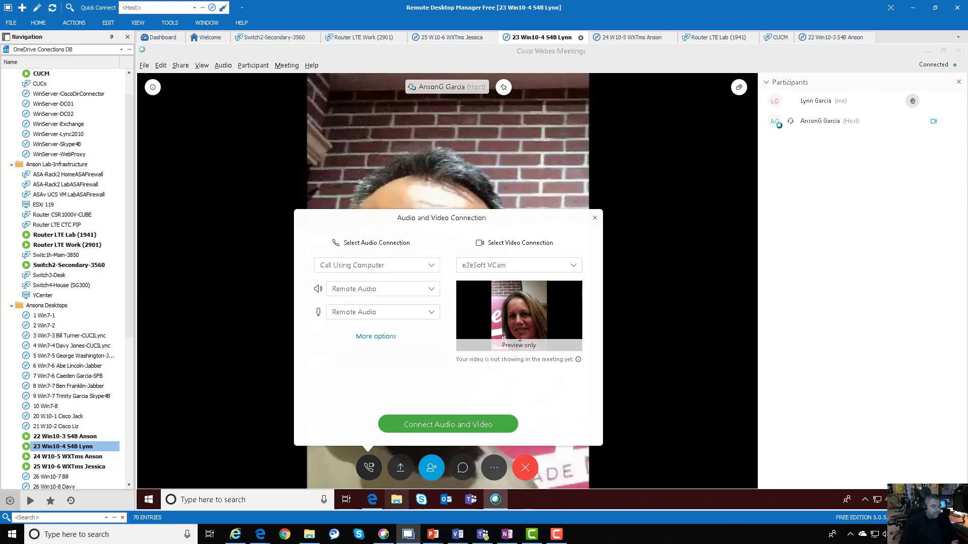
left_click(594, 219)
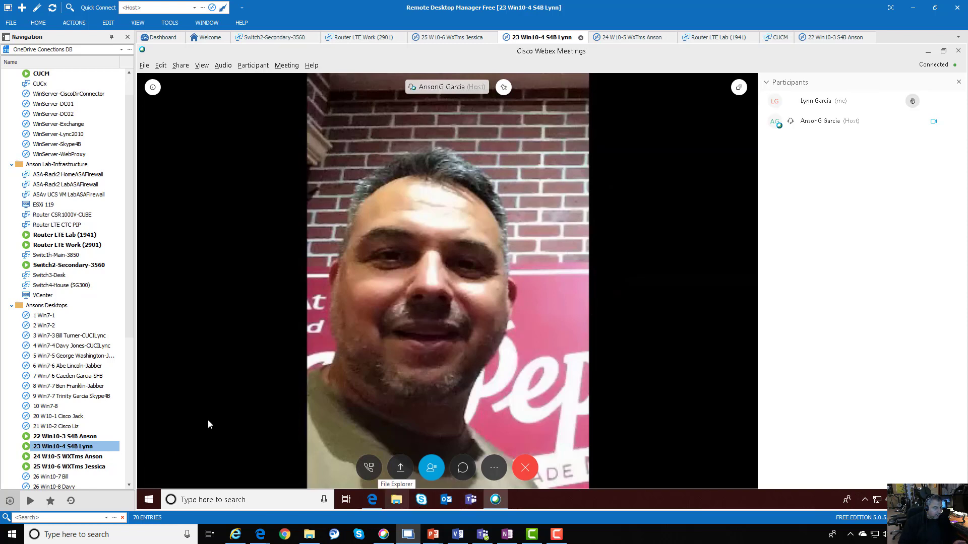
View the invitation in the browser's Teams channel once more and return to the Webex meeting window.
left_click(373, 505)
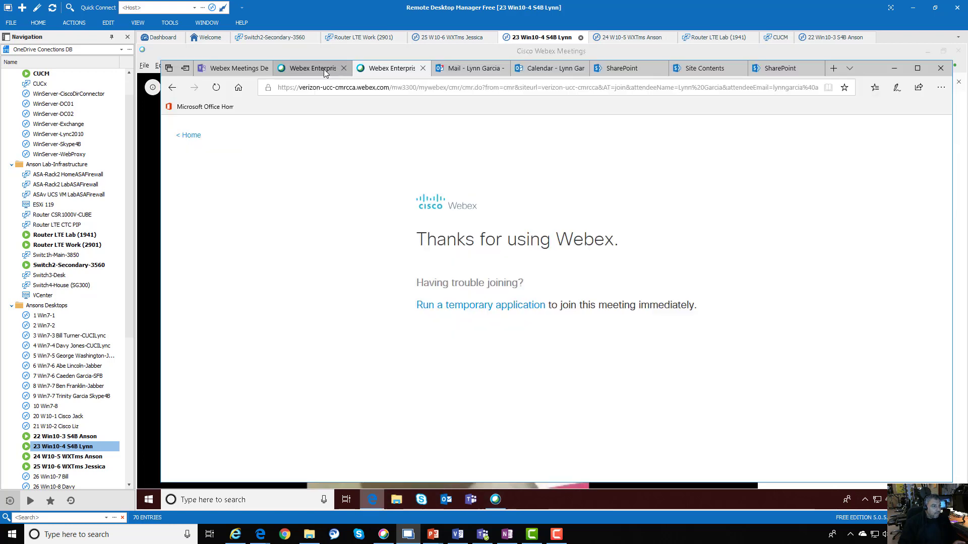
left_click(218, 74)
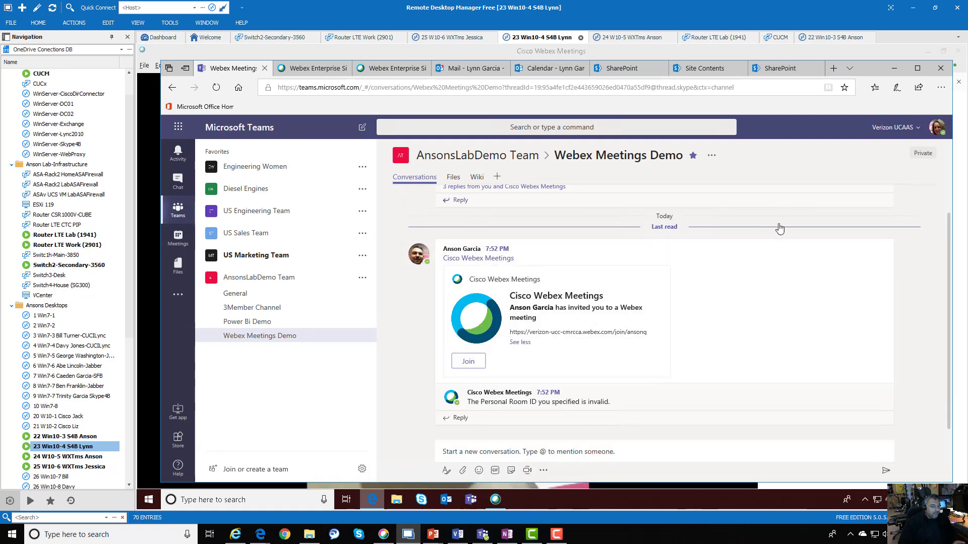
left_click(495, 500)
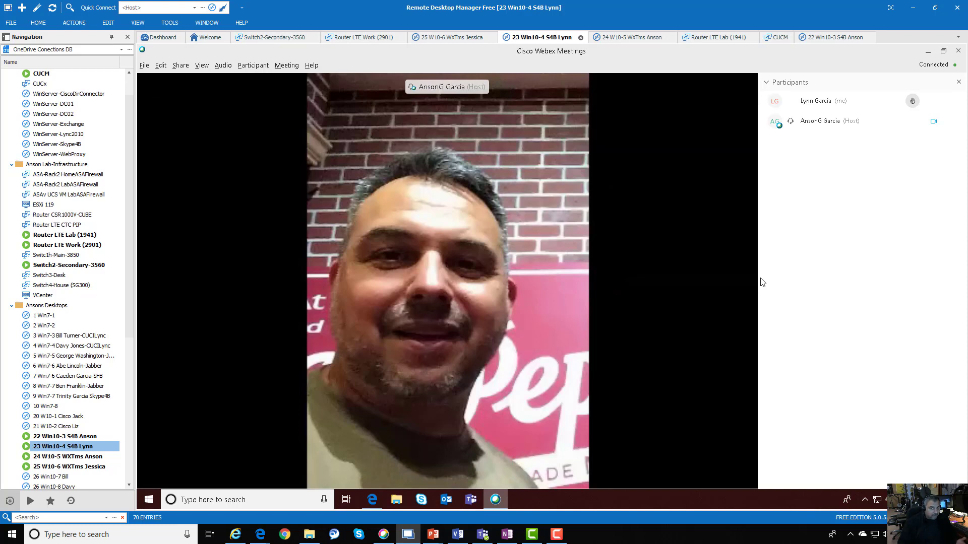
Check the host's meeting window on 22 Win10-3 S4B, return to the Teams channel and open the Cisco Webex Meetings extension.
mouse_move(280, 409)
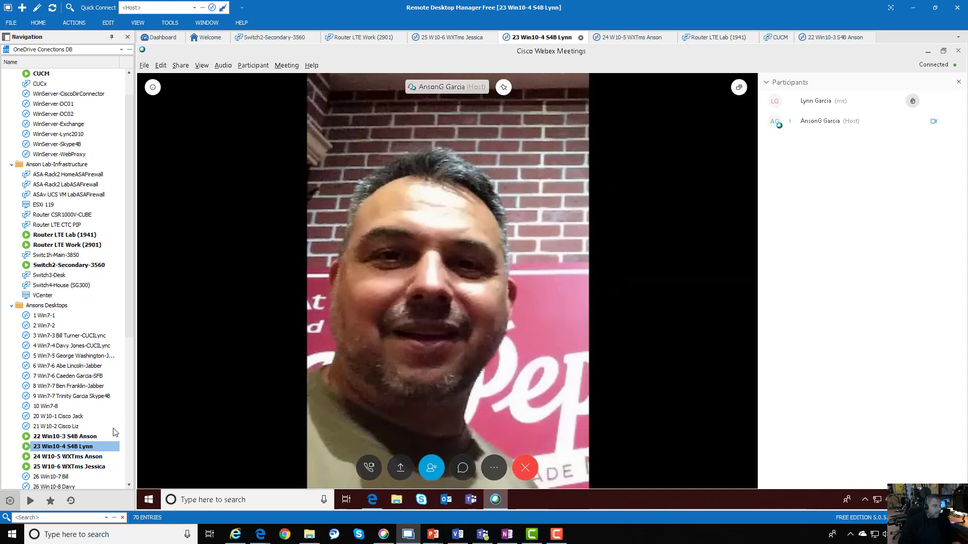
double_click(96, 437)
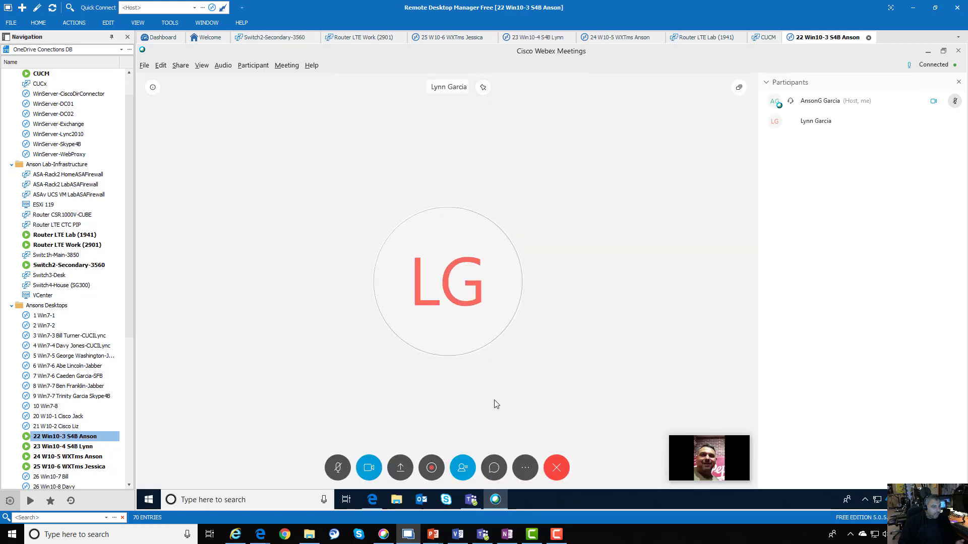
left_click(471, 499)
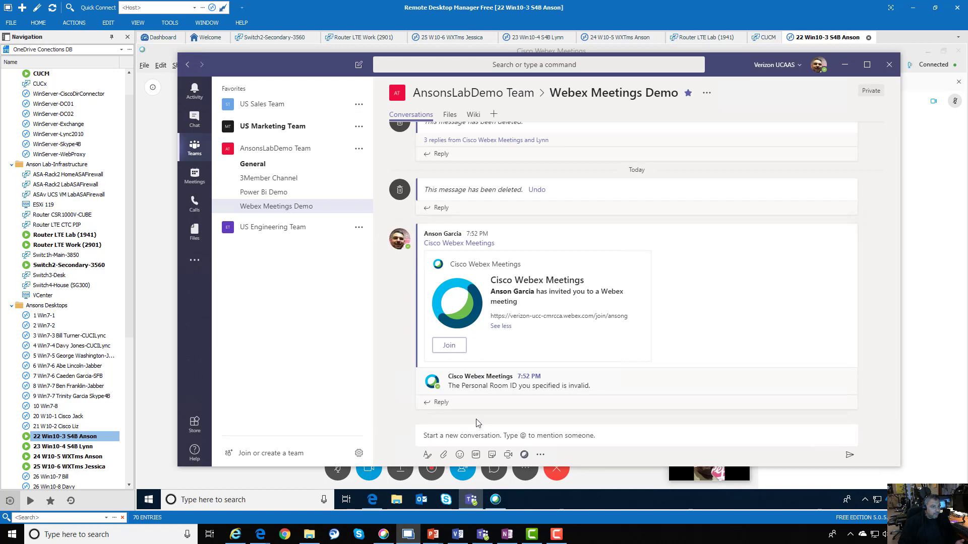
left_click(525, 459)
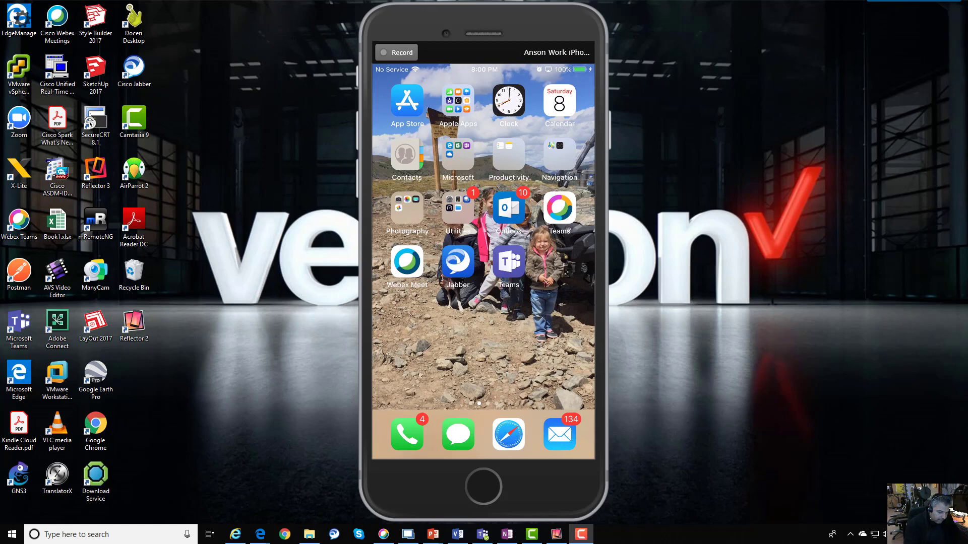
Send a mention of Cisco Webex Meetings to the Webex Meetings Demo channel from the Teams app on the mirrored iPhone.
left_click(507, 274)
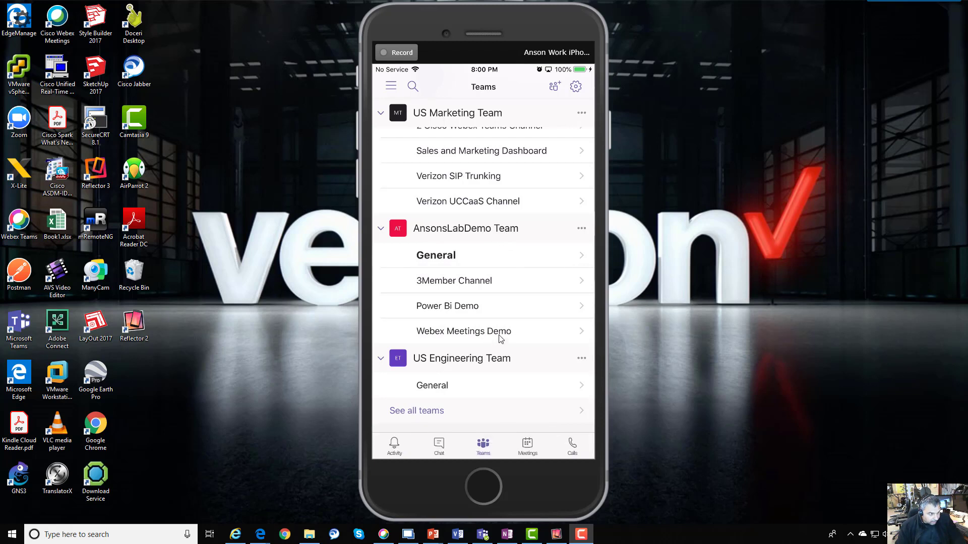
left_click(499, 335)
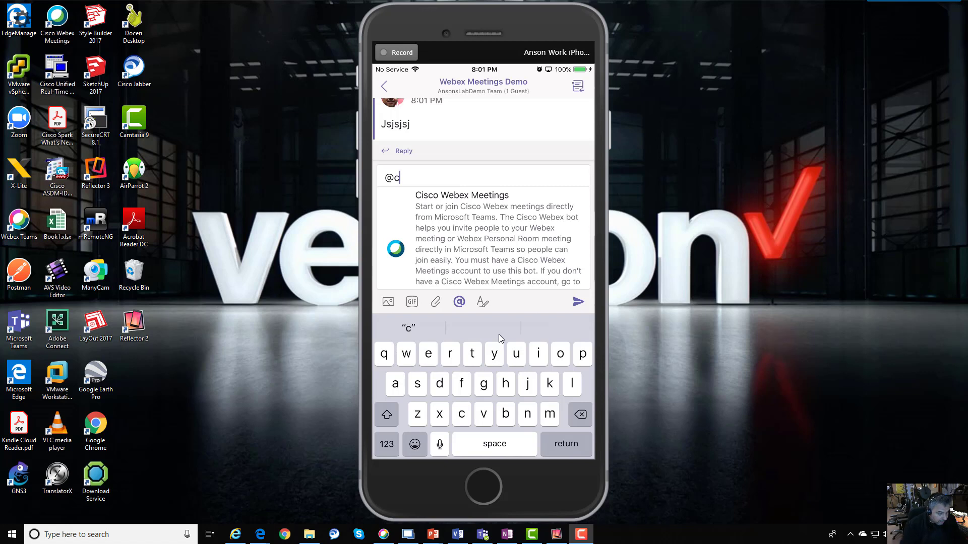
left_click(488, 216)
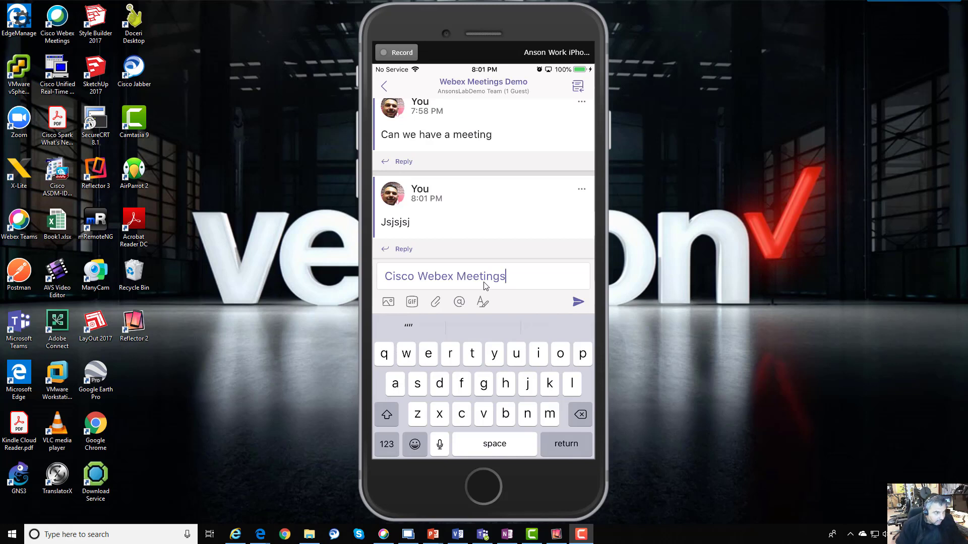
left_click(577, 301)
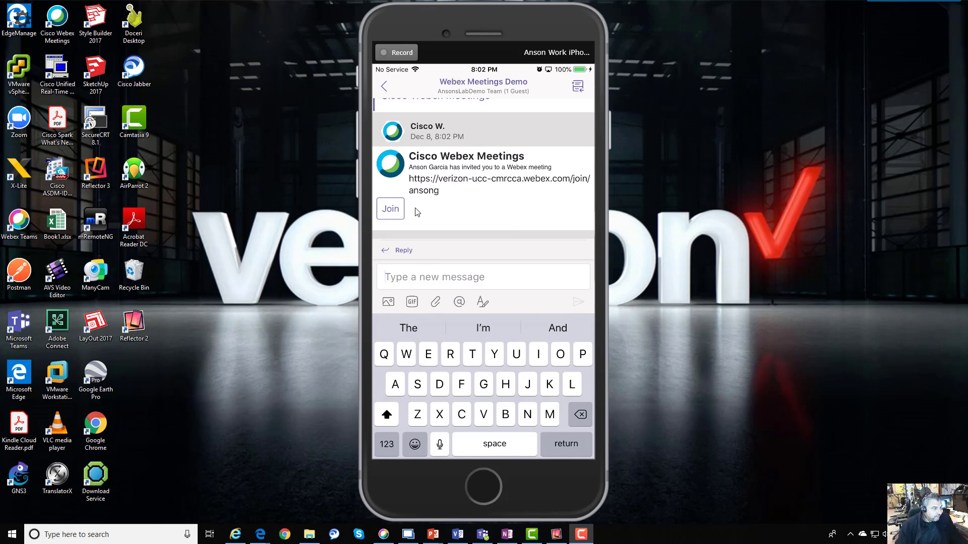
Check the invitation requested from the phone in the Teams channel on the 22 Win10-3 and 23 Win10-4 desktops.
left_click(407, 534)
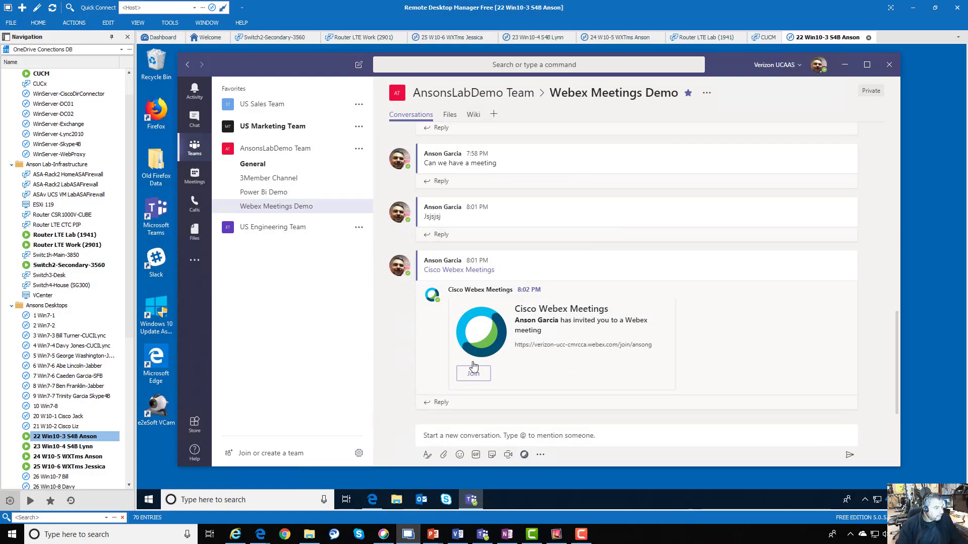
double_click(88, 447)
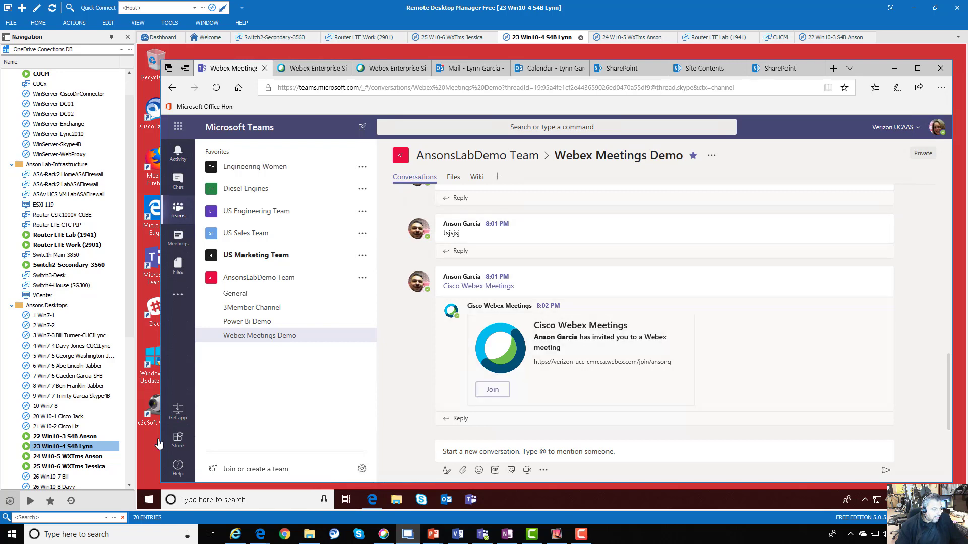
double_click(93, 436)
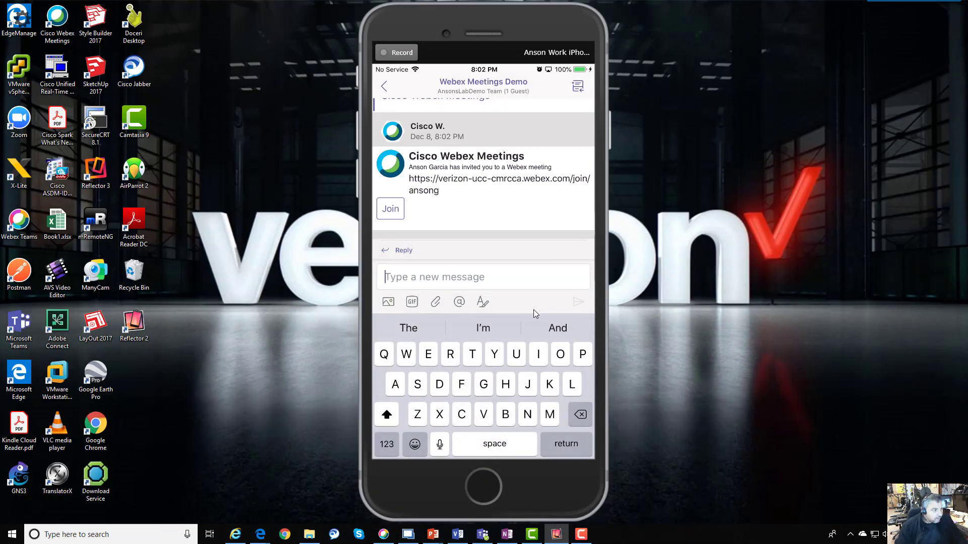
Join the new Webex meeting from the card on the iPhone and from the browser on the 23 Win10-4 S4B desktop.
left_click(390, 209)
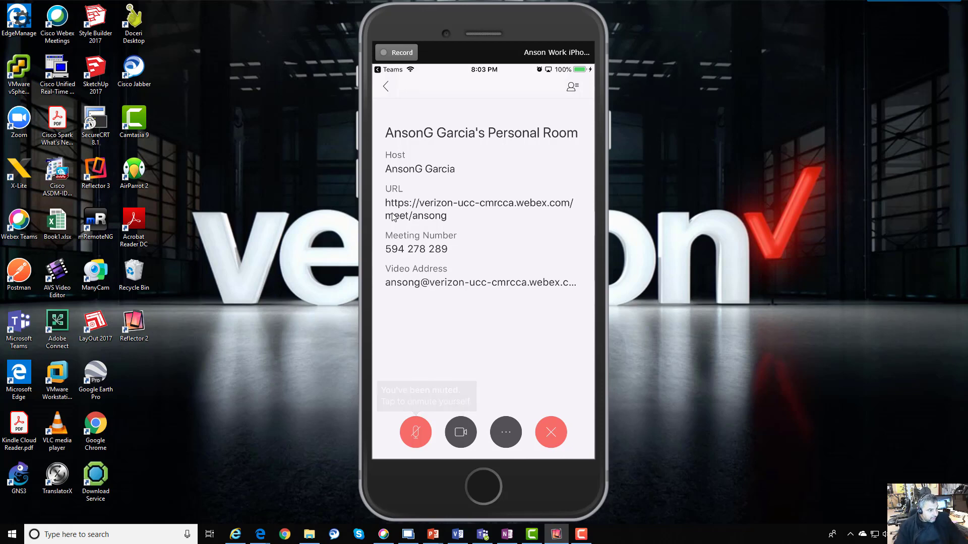
left_click(408, 533)
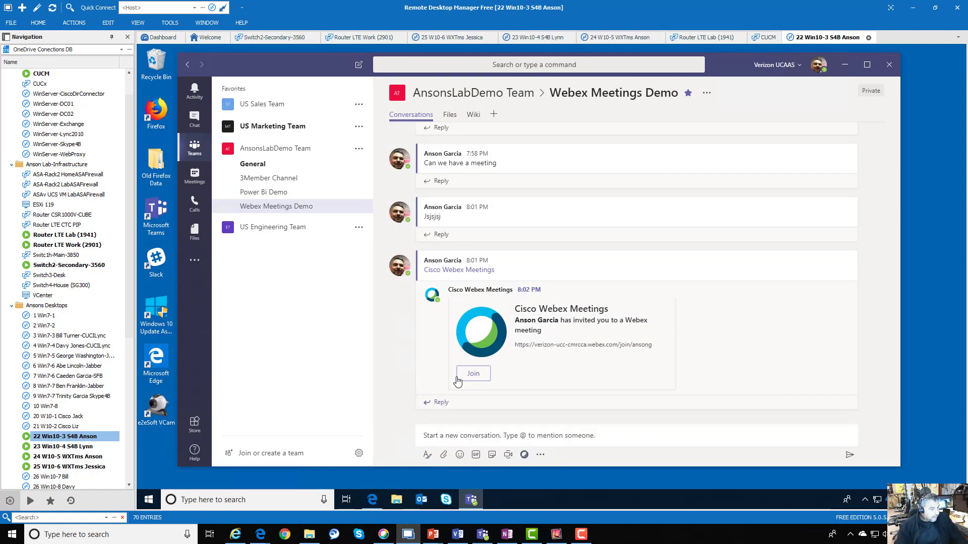
double_click(91, 447)
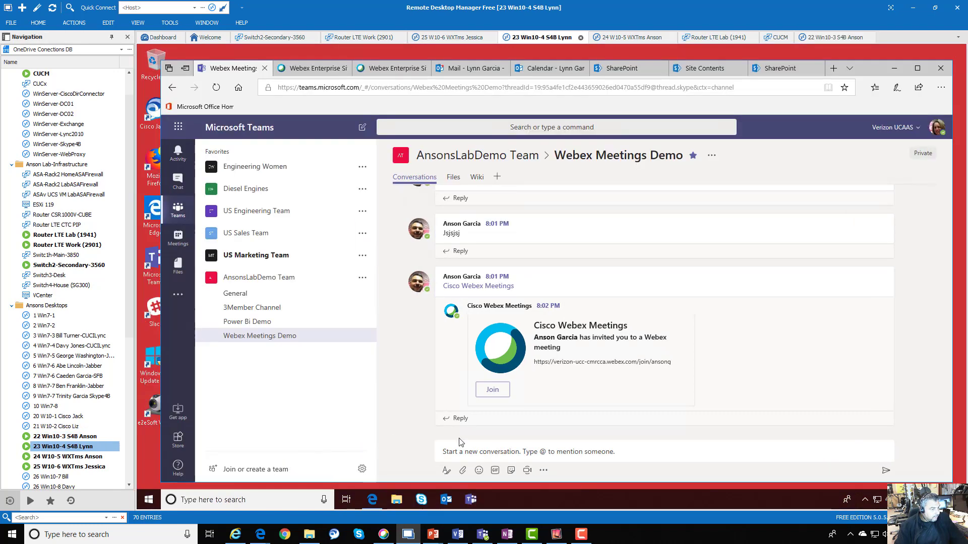
left_click(487, 391)
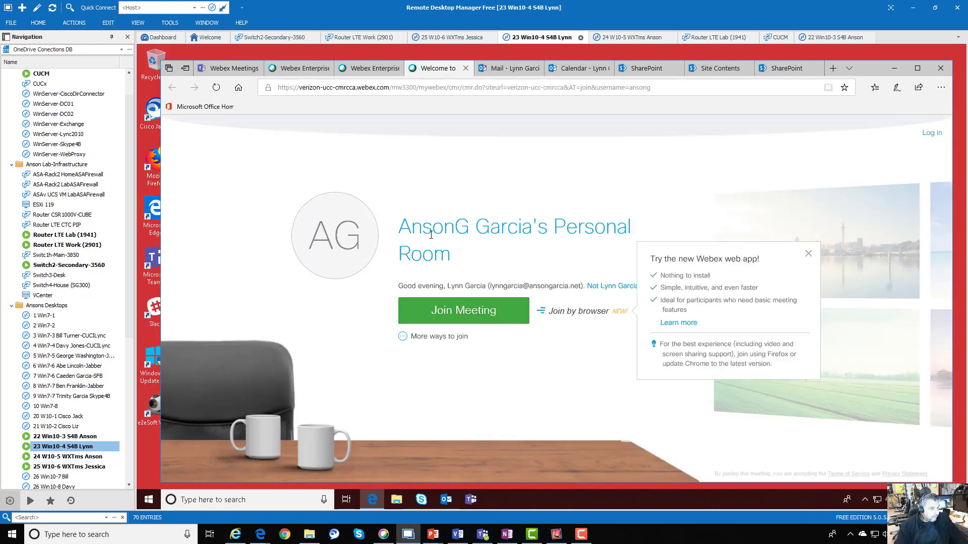
left_click(487, 313)
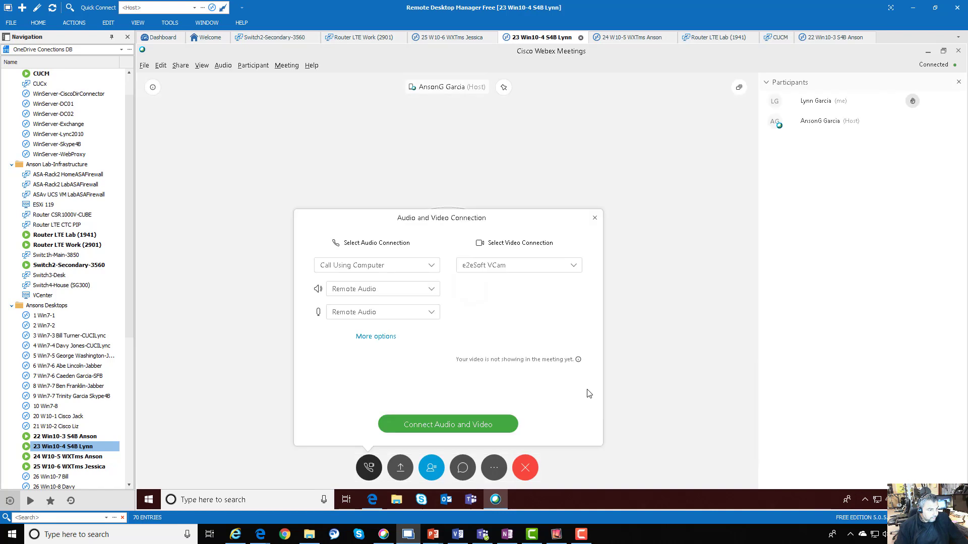
left_click(913, 10)
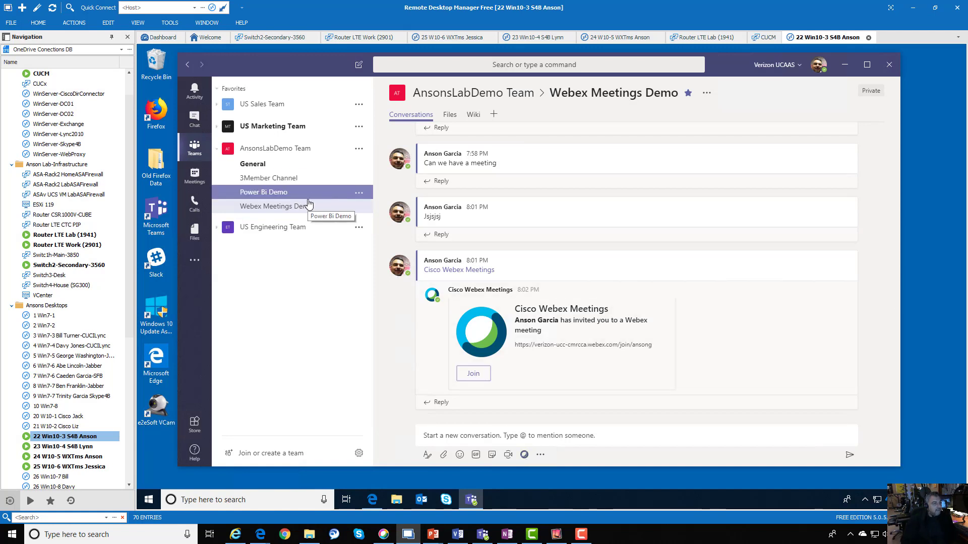
Expand US Marketing Team in the host's Teams and open its General channel.
left_click(309, 204)
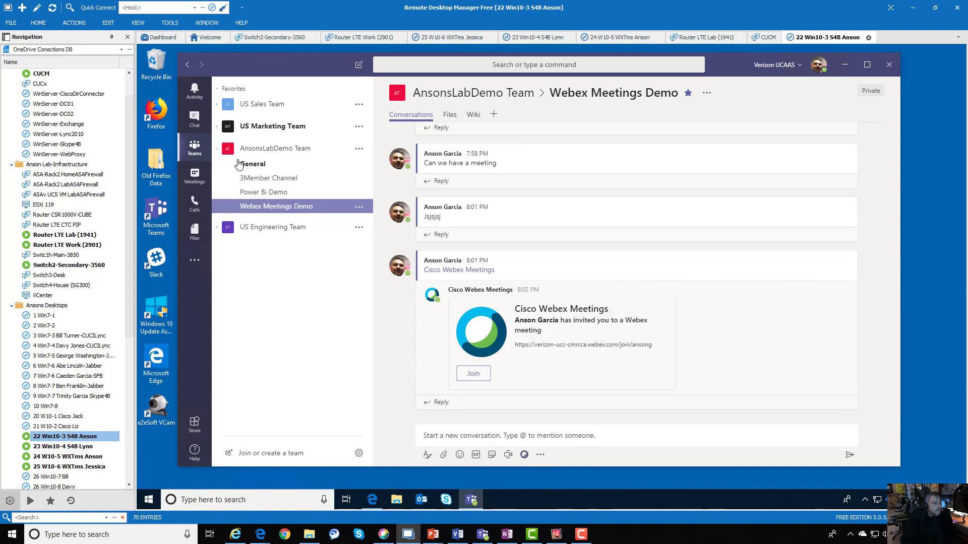
left_click(216, 128)
left_click(216, 129)
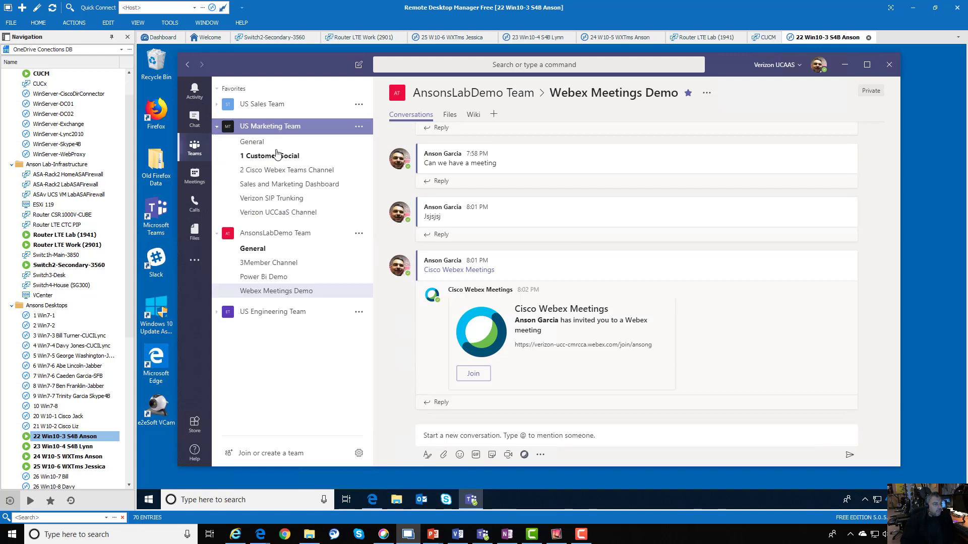
left_click(295, 146)
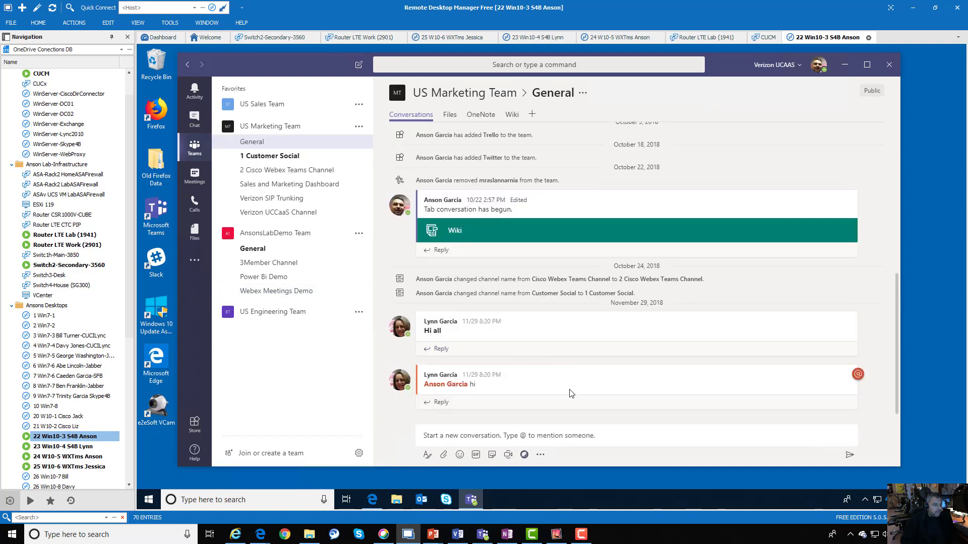
Open the Cisco Webex Meetings extension in the General channel and copy the personal room's meeting number from the Webex site.
left_click(524, 460)
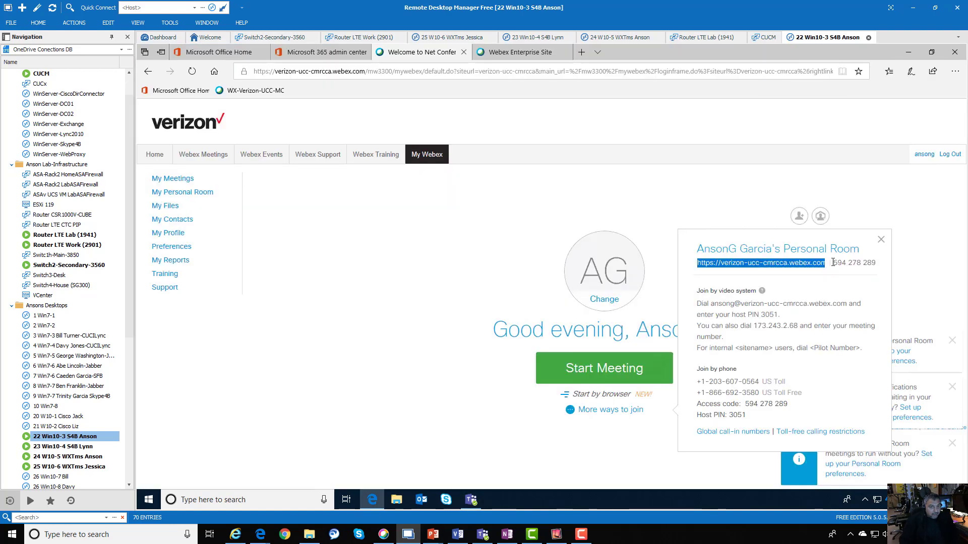
triple_click(835, 262)
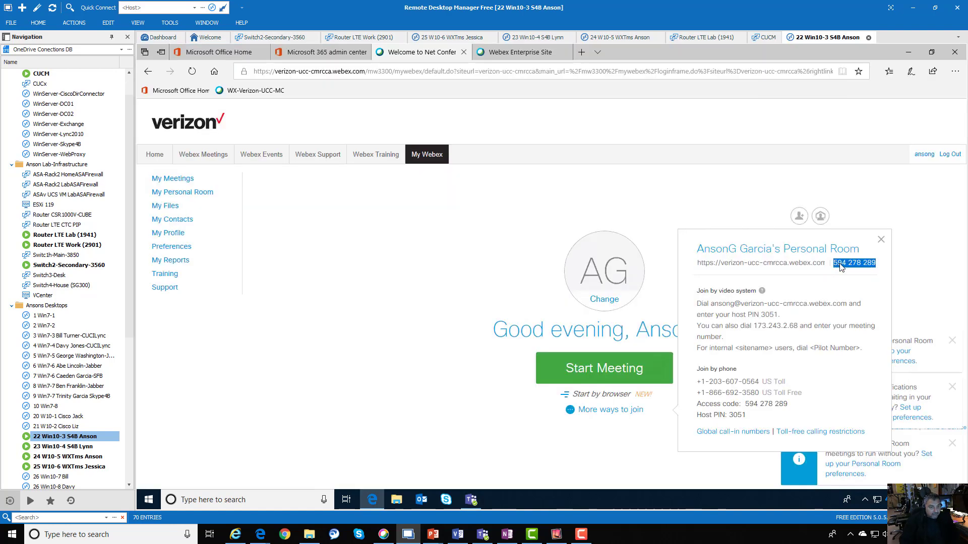
right_click(840, 263)
left_click(852, 312)
left_click(470, 499)
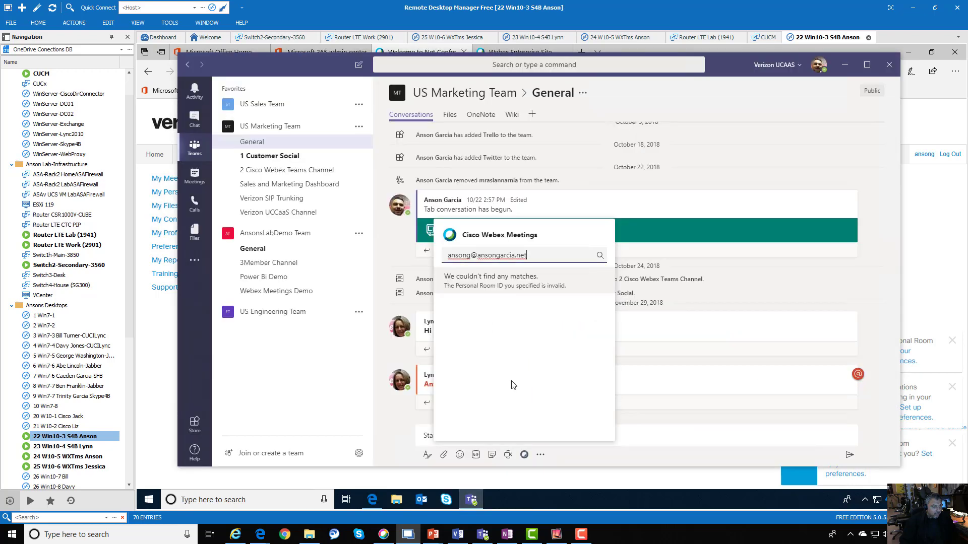
Replace the e-mail address in the Cisco Webex Meetings search with the copied meeting number and choose Publish Meeting Link.
left_click_drag(527, 256, 438, 258)
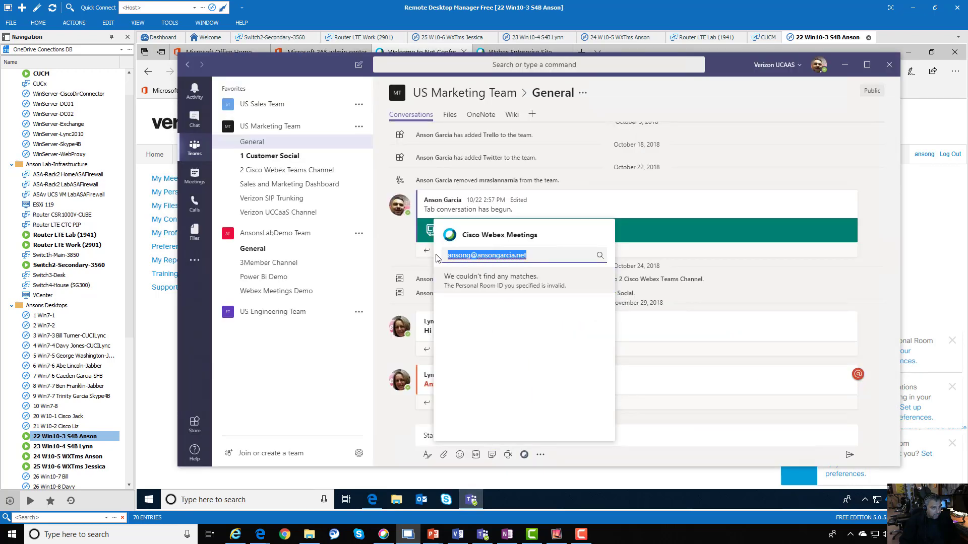
key("ctrl+v")
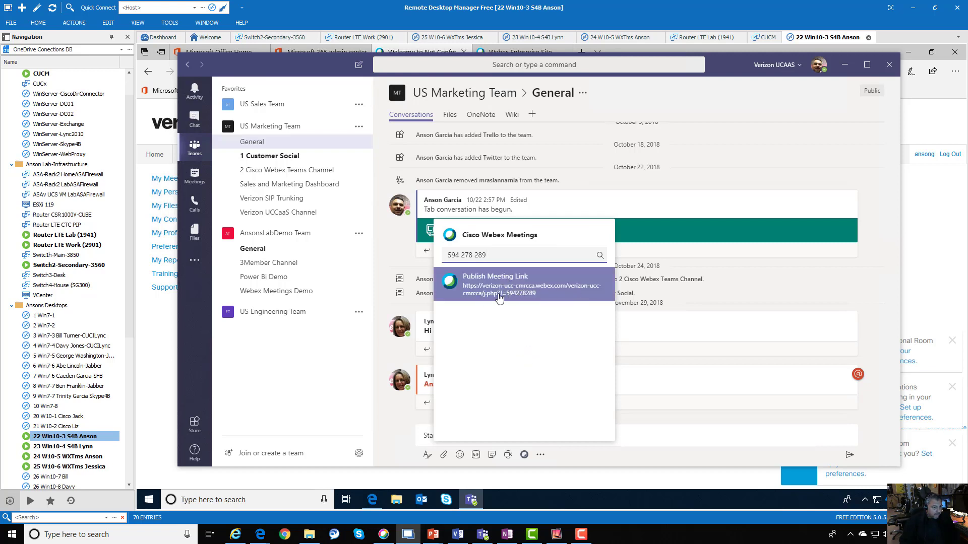
left_click(516, 294)
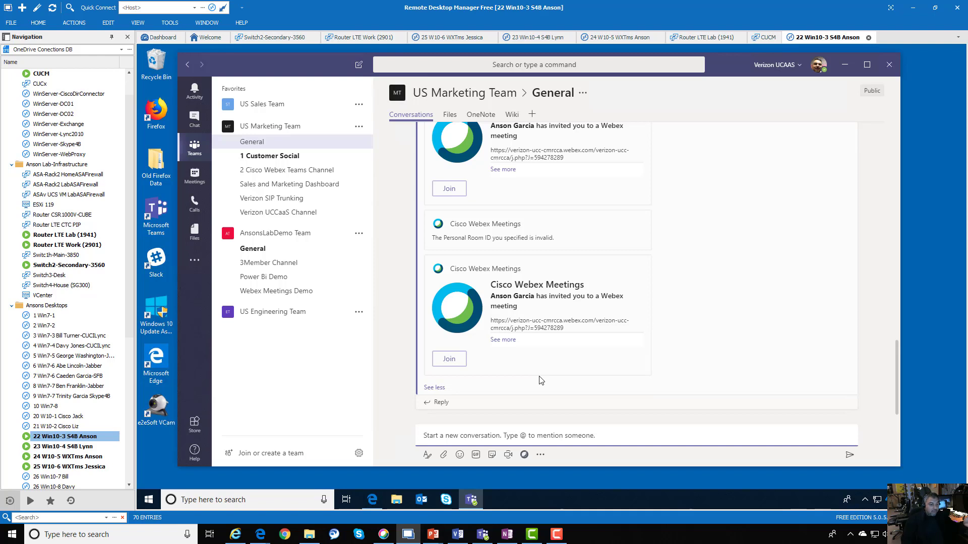
Open the Cisco Webex Meetings extension in US Marketing Team's General channel and in AnsonsLabDemo Team's Webex Meetings Demo channel.
left_click(524, 455)
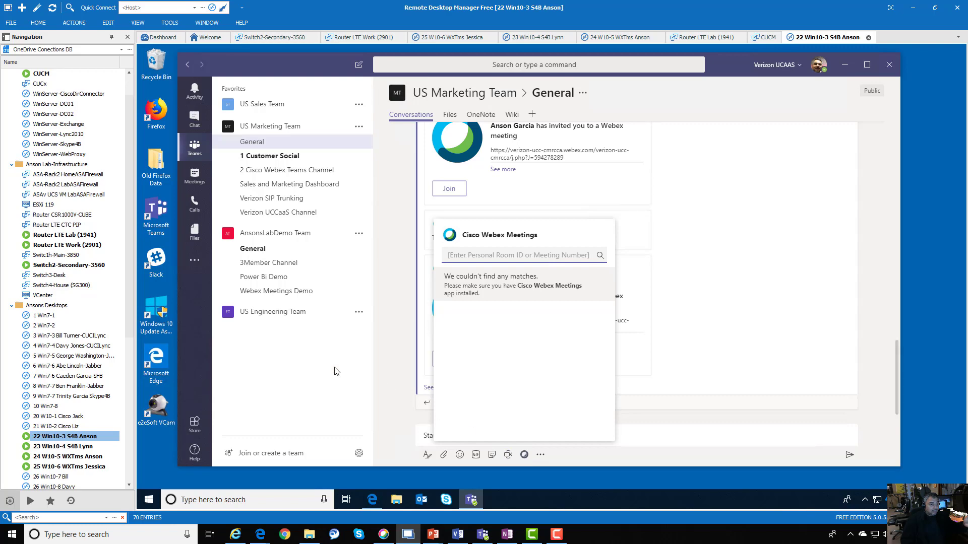
left_click(295, 292)
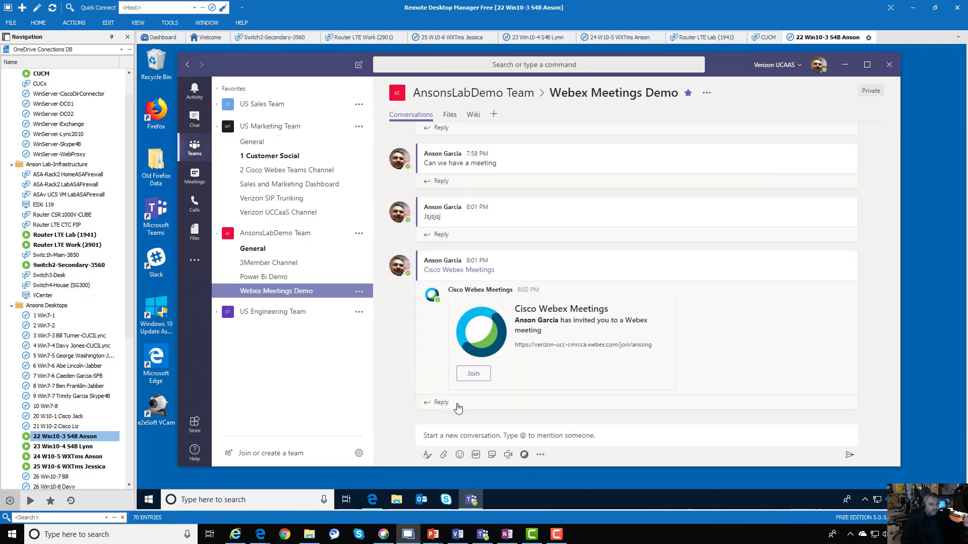
left_click(524, 455)
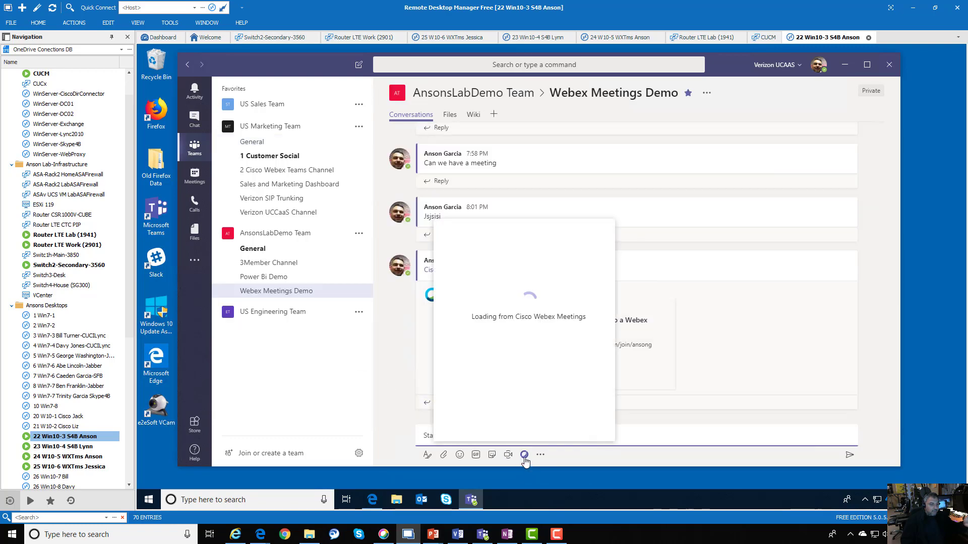